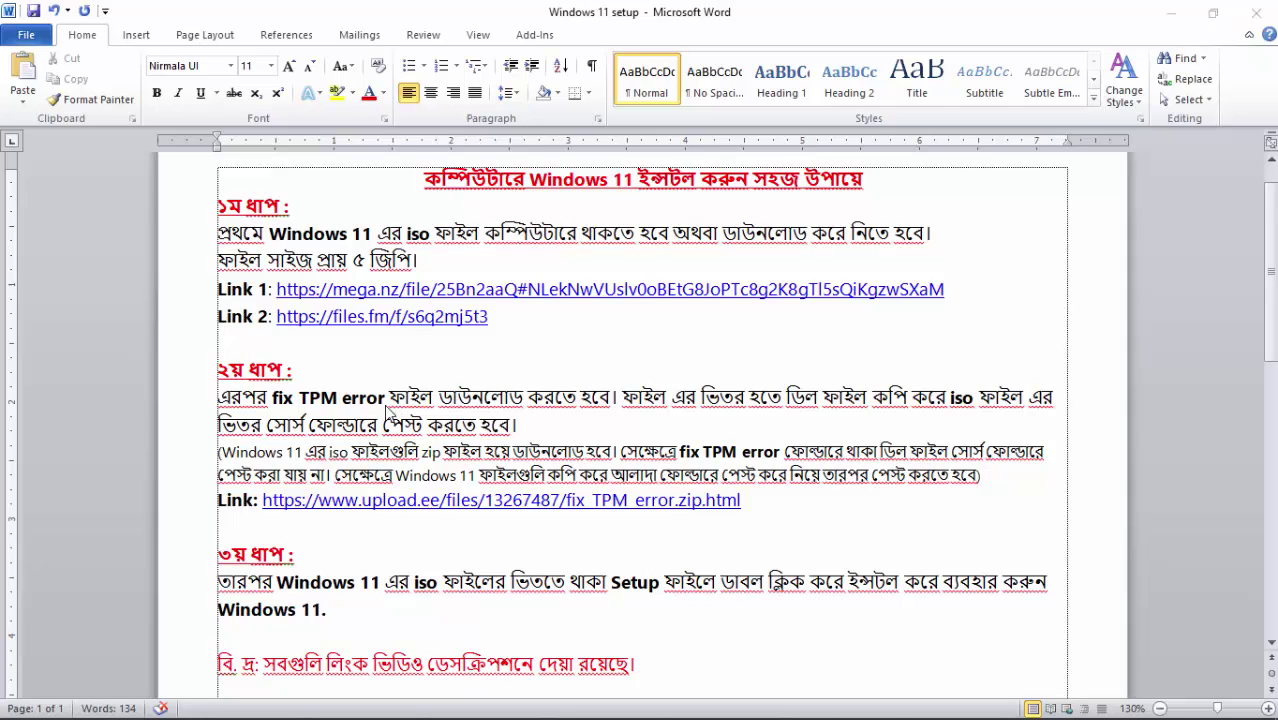
Step: Review the Windows 11 setup instructions and, in Chrome, view the MEGA and files.fm download pages for windows 11 dev official.iso
scroll(466, 422, down, 2)
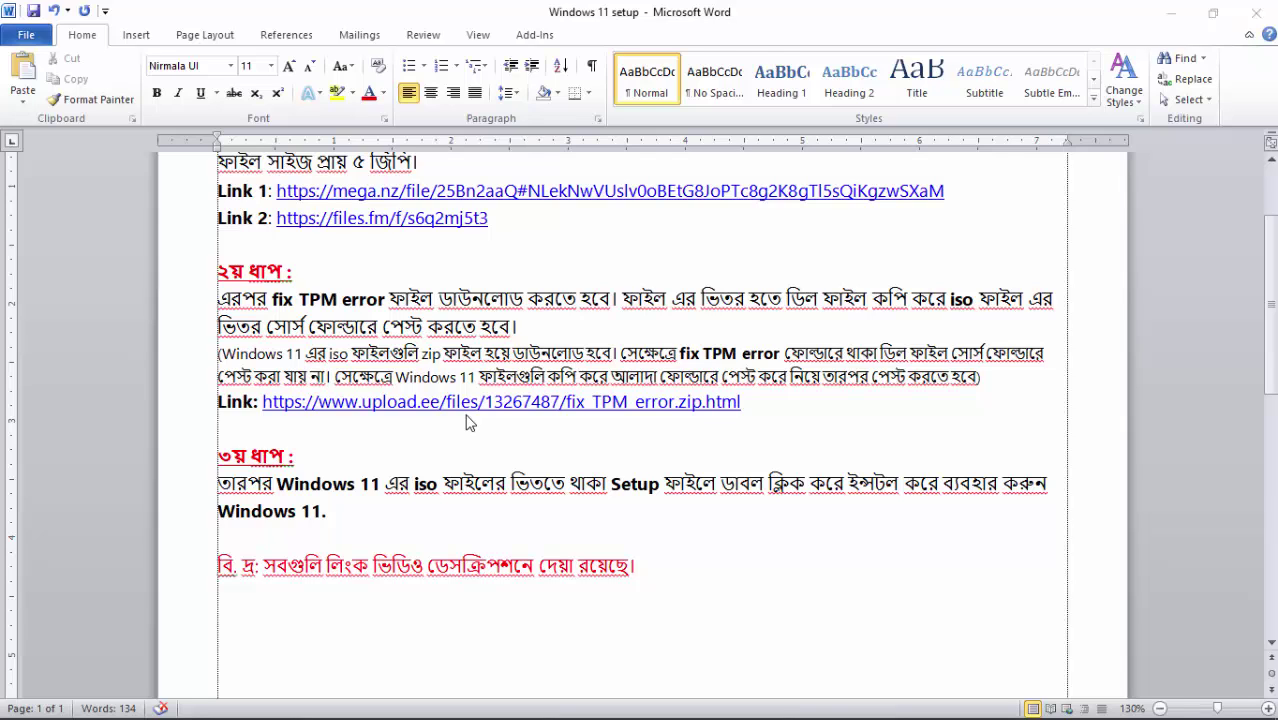
scroll(577, 422, up, 2)
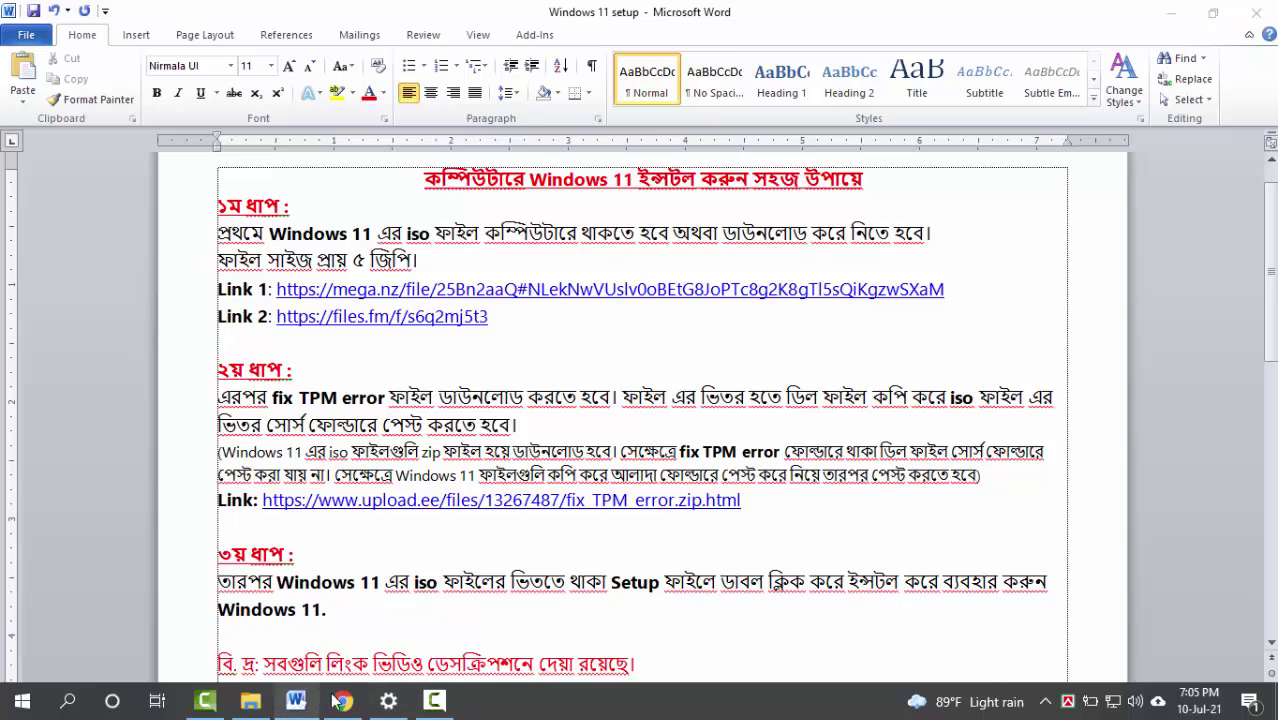
click(341, 701)
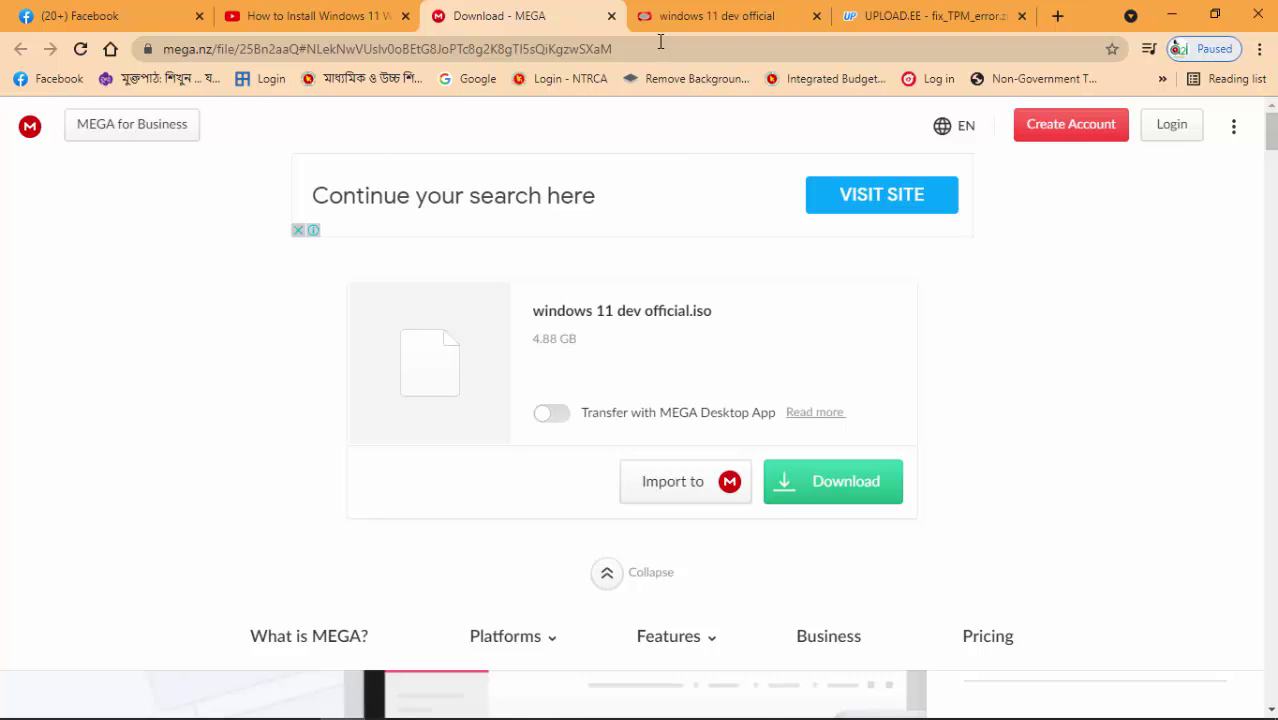
click(713, 20)
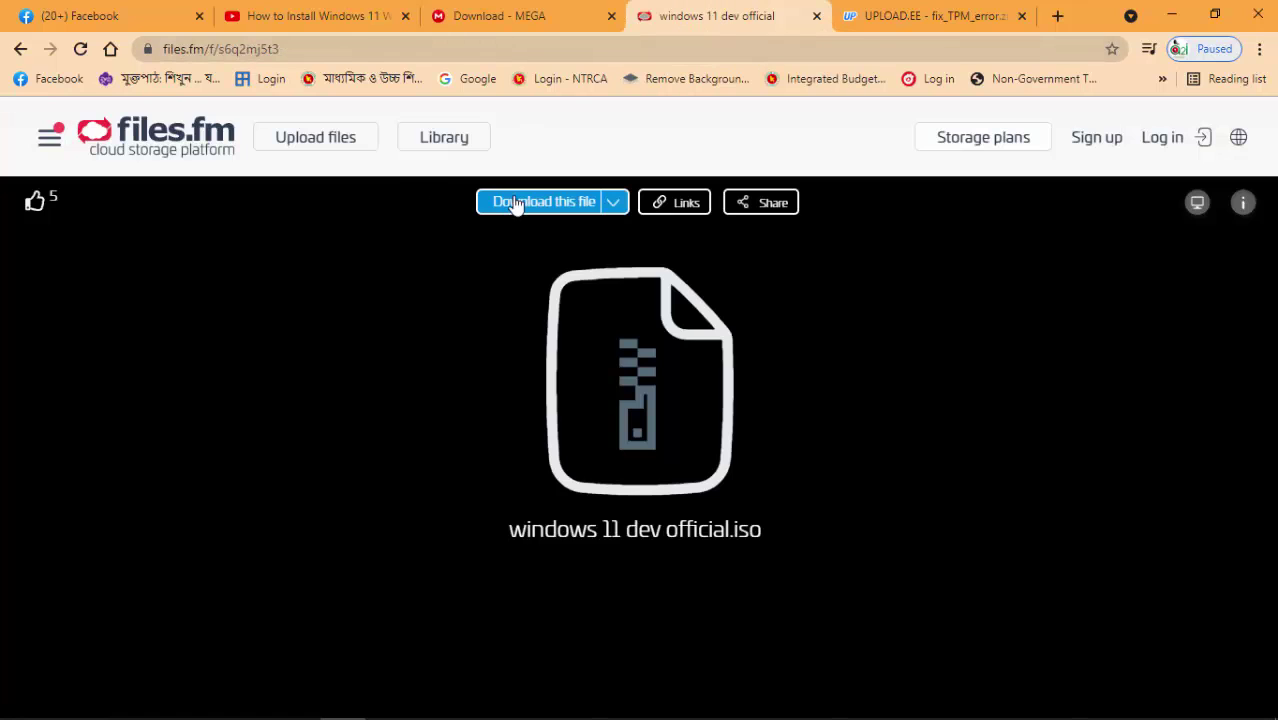
mouse_move(585, 211)
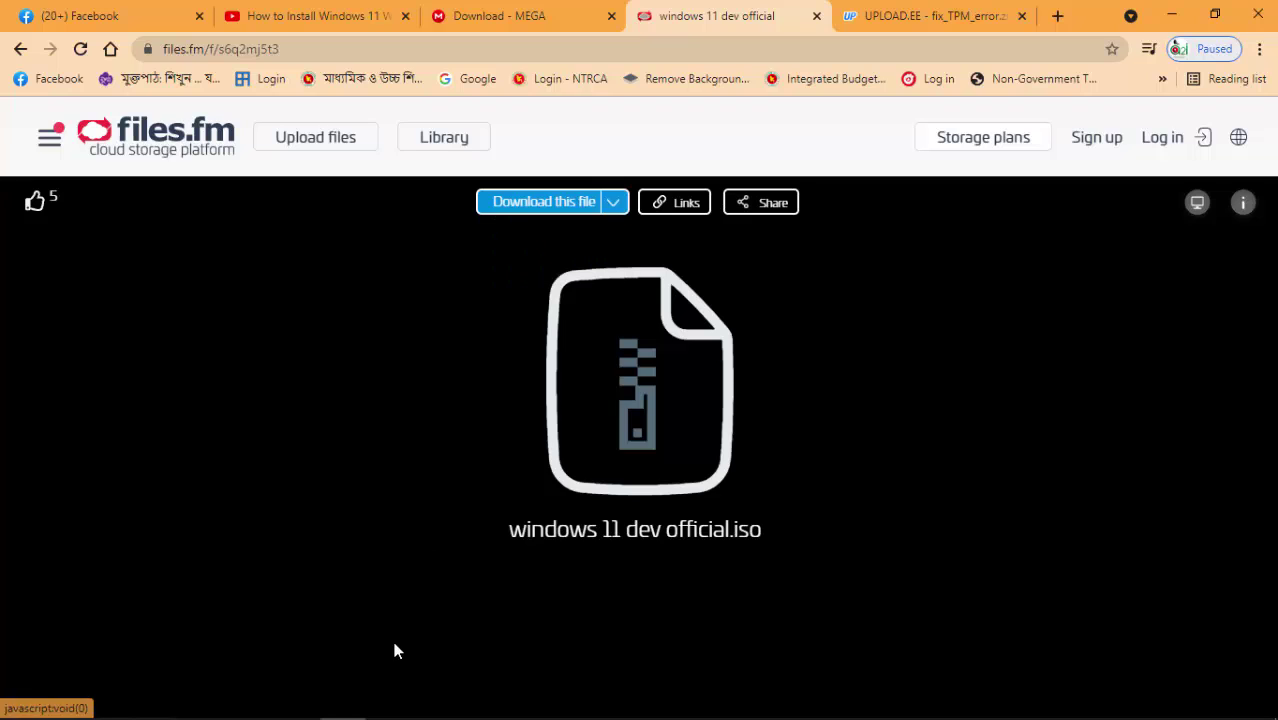
mouse_move(485, 703)
Step: Check the instructions again, view the UPLOAD.EE page for fix_TPM_error.zip in Chrome, and minimize both programs to reveal the desktop
click(342, 703)
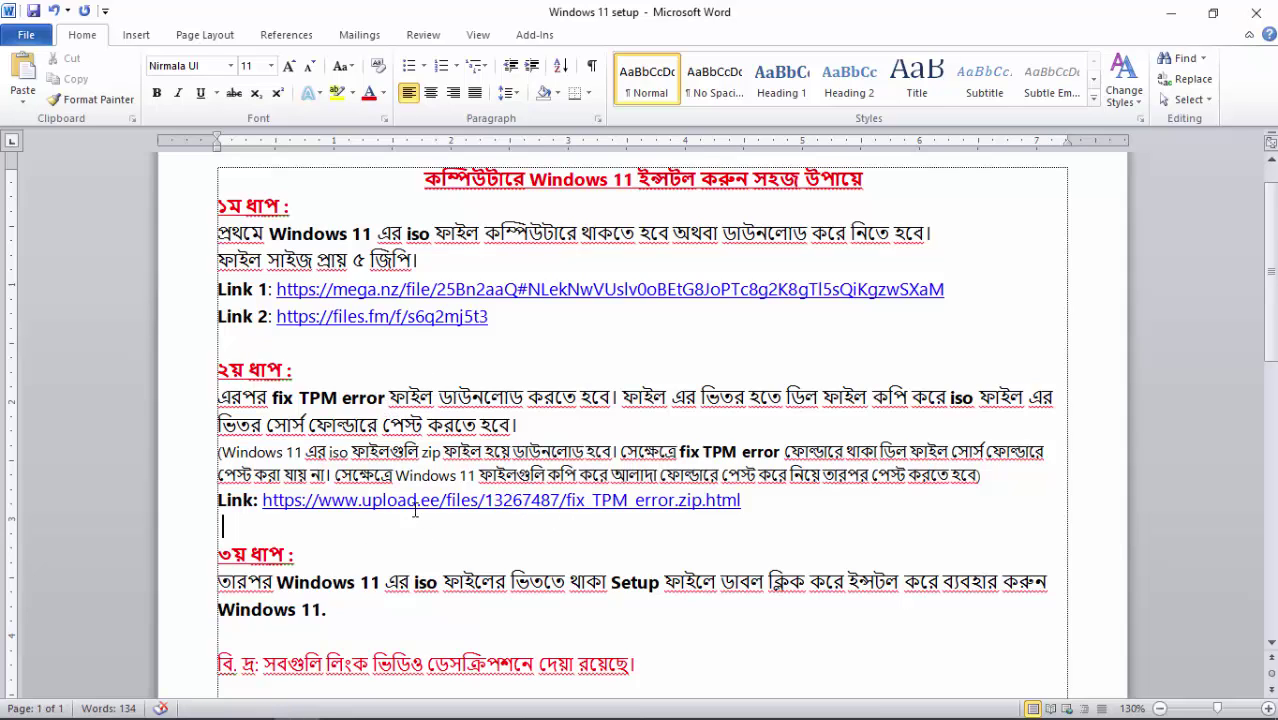
scroll(434, 560, down, 1)
scroll(465, 556, up, 1)
click(350, 702)
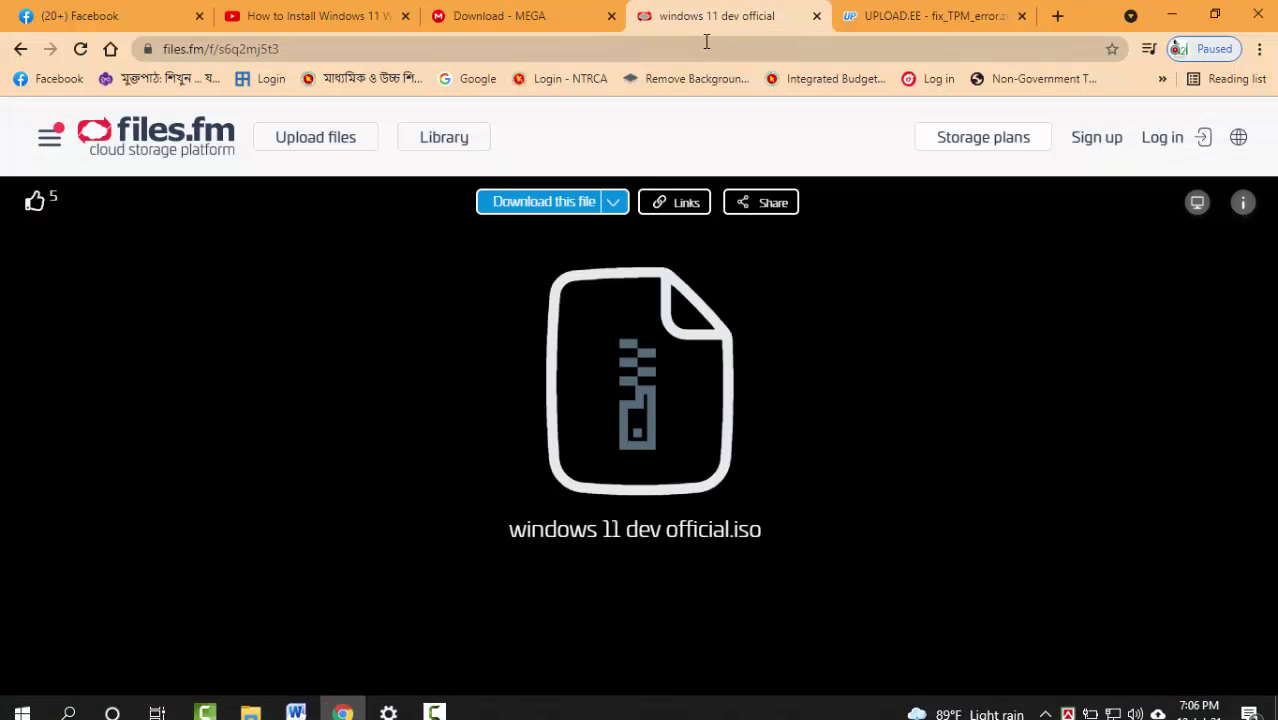
click(888, 15)
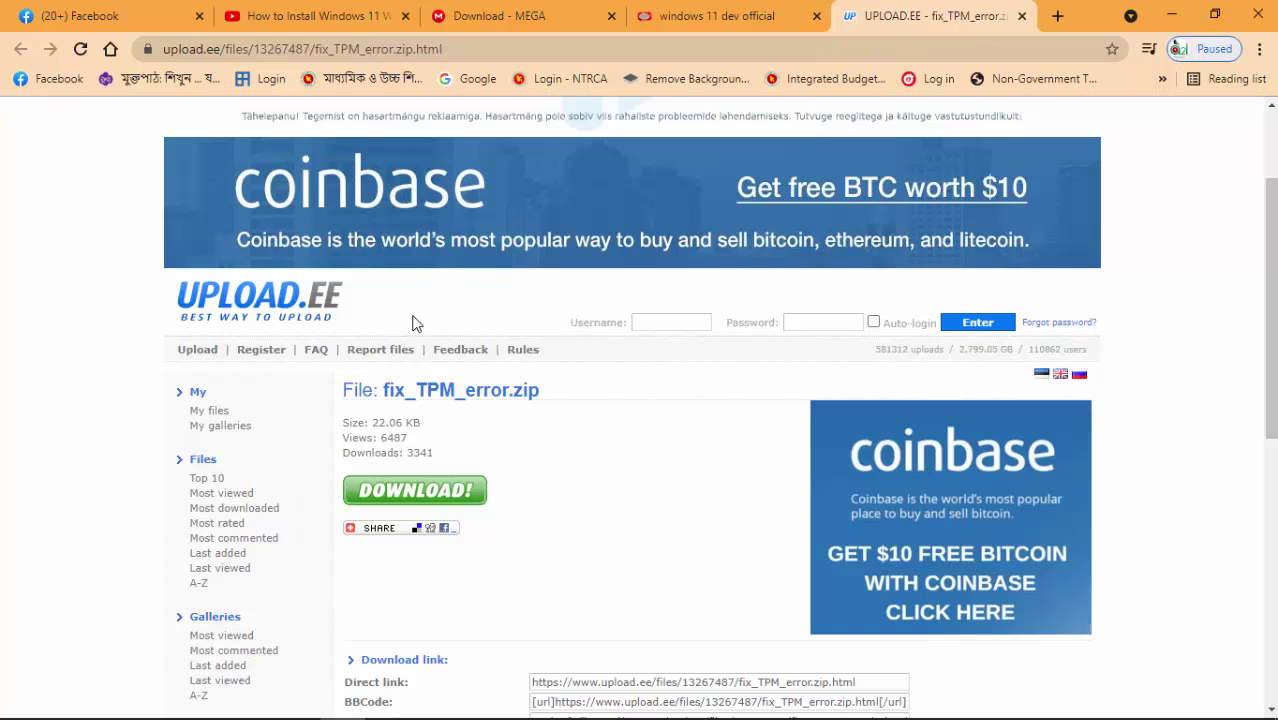
click(1165, 14)
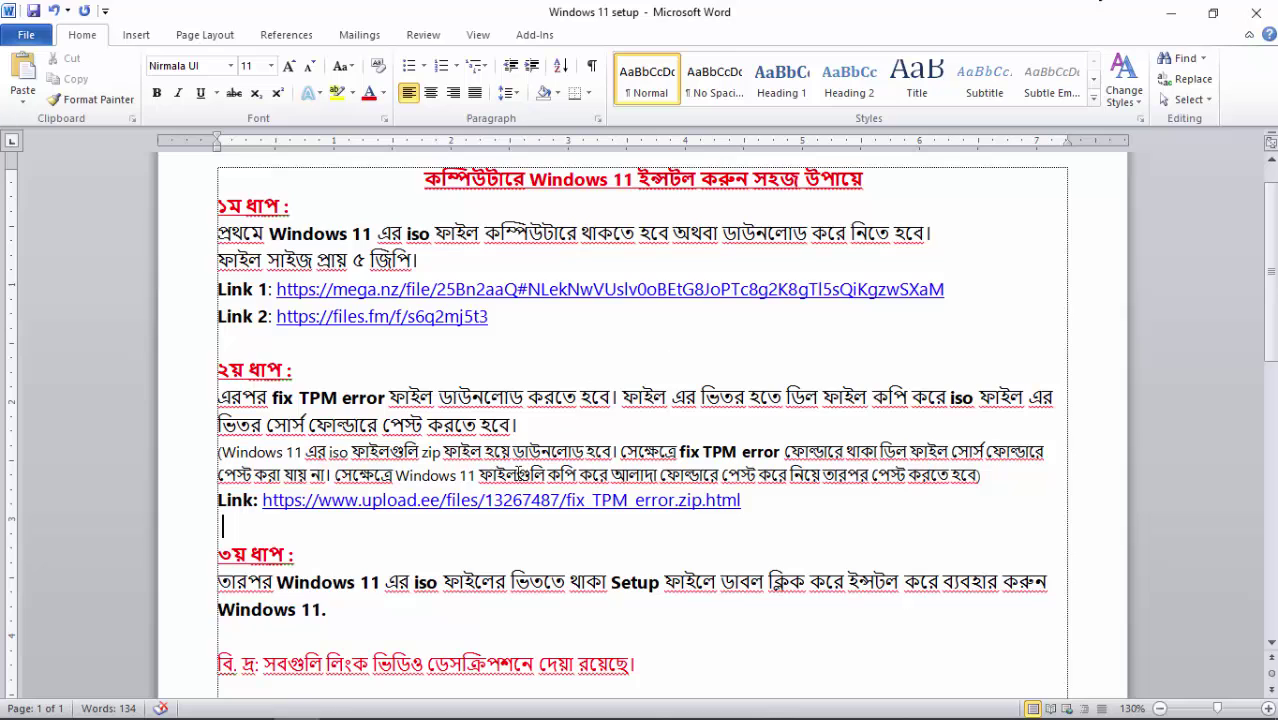
click(1168, 14)
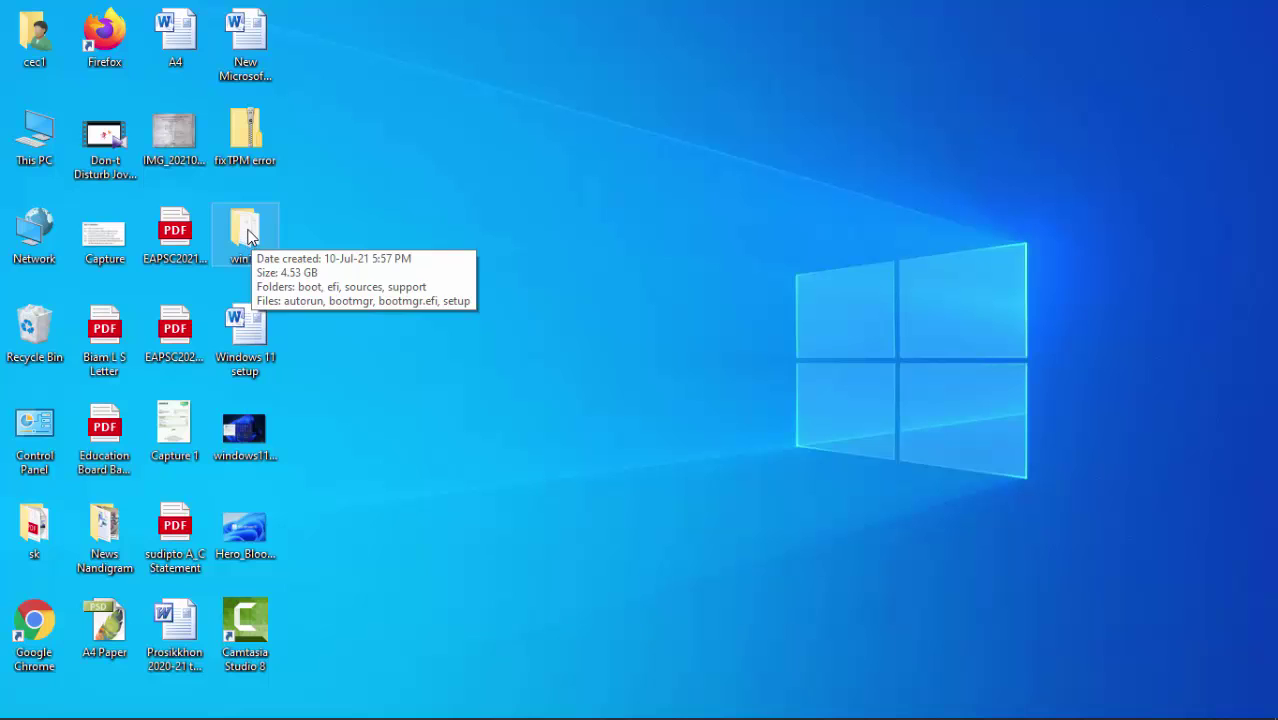
Step: Bring up the Windows 11 pro folder on drive D: in File Explorer and move its window clear of the desktop icons
mouse_move(230, 716)
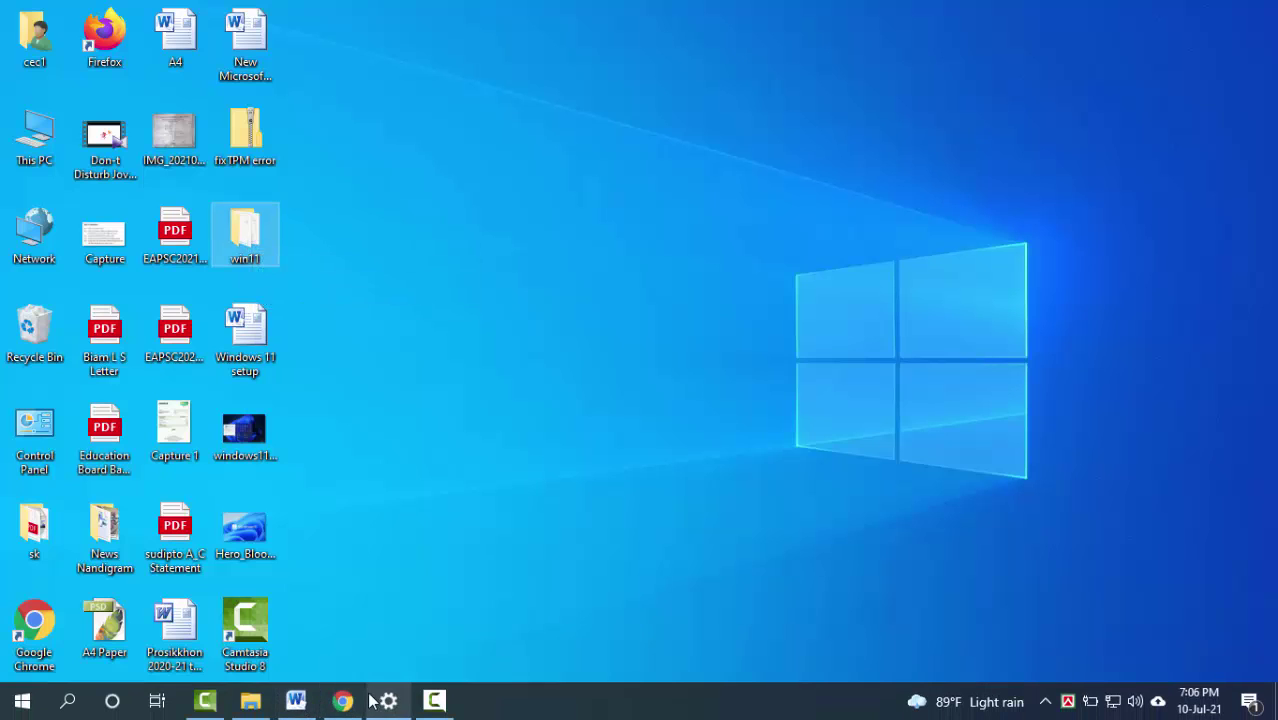
click(250, 701)
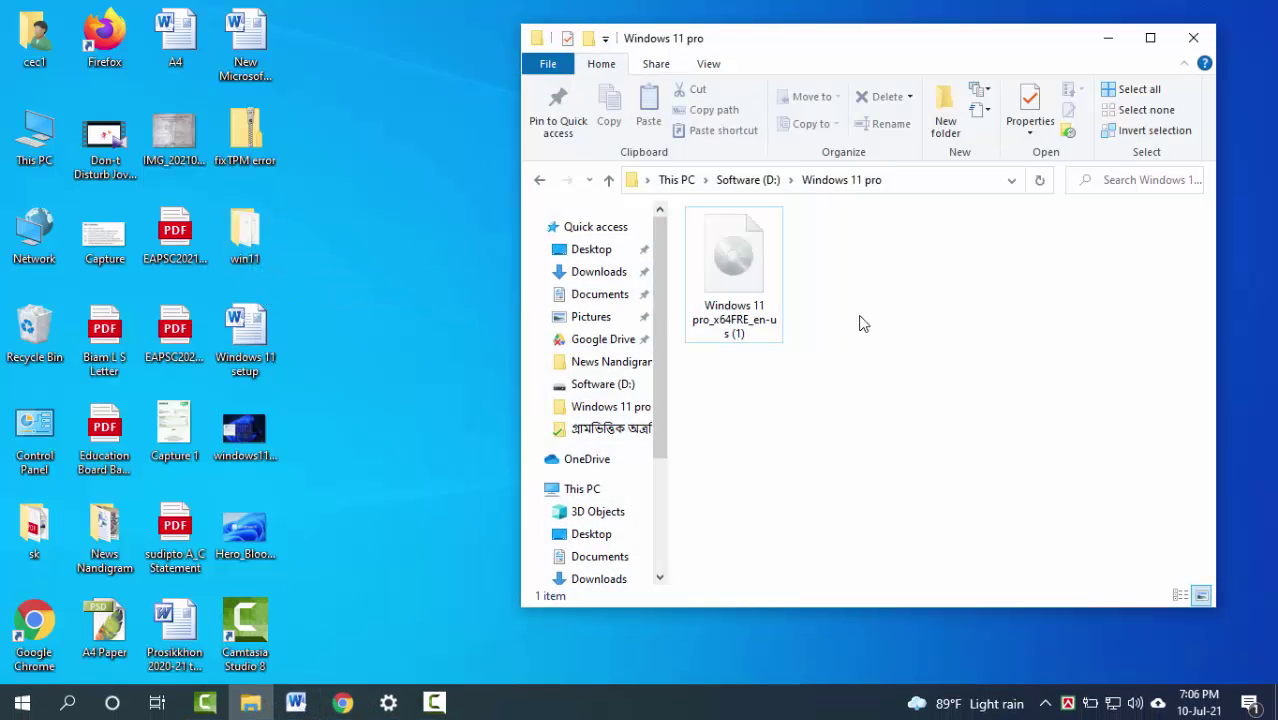
drag(790, 40, 668, 42)
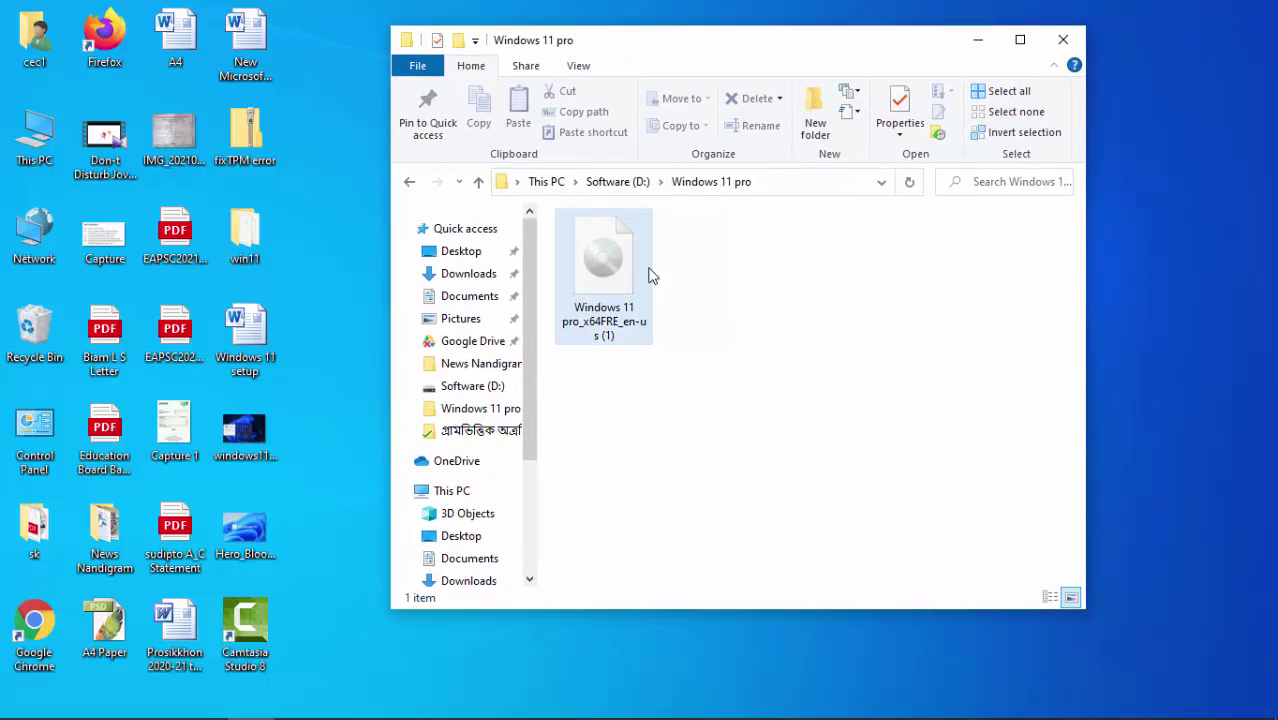
Step: Copy appraiserres.dll and dllme from the fixTPM error archive on the desktop and close the archive window
click(267, 150)
double_click(266, 137)
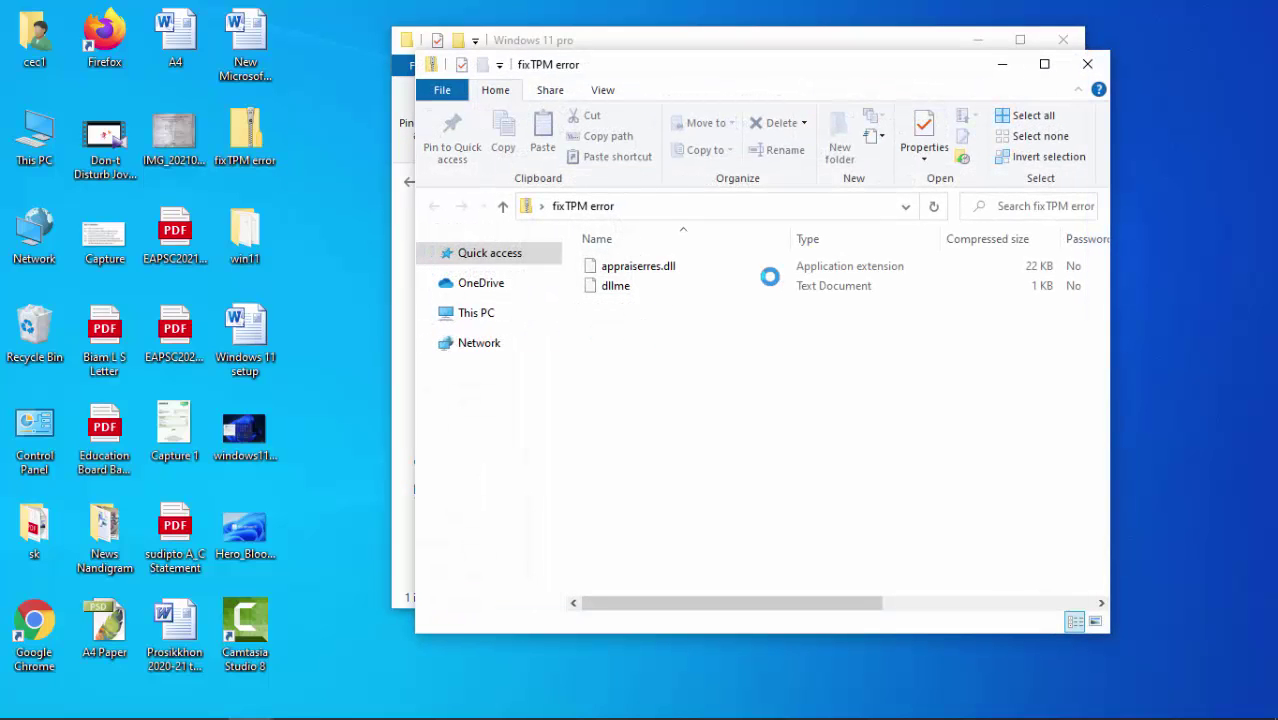
drag(646, 330, 610, 270)
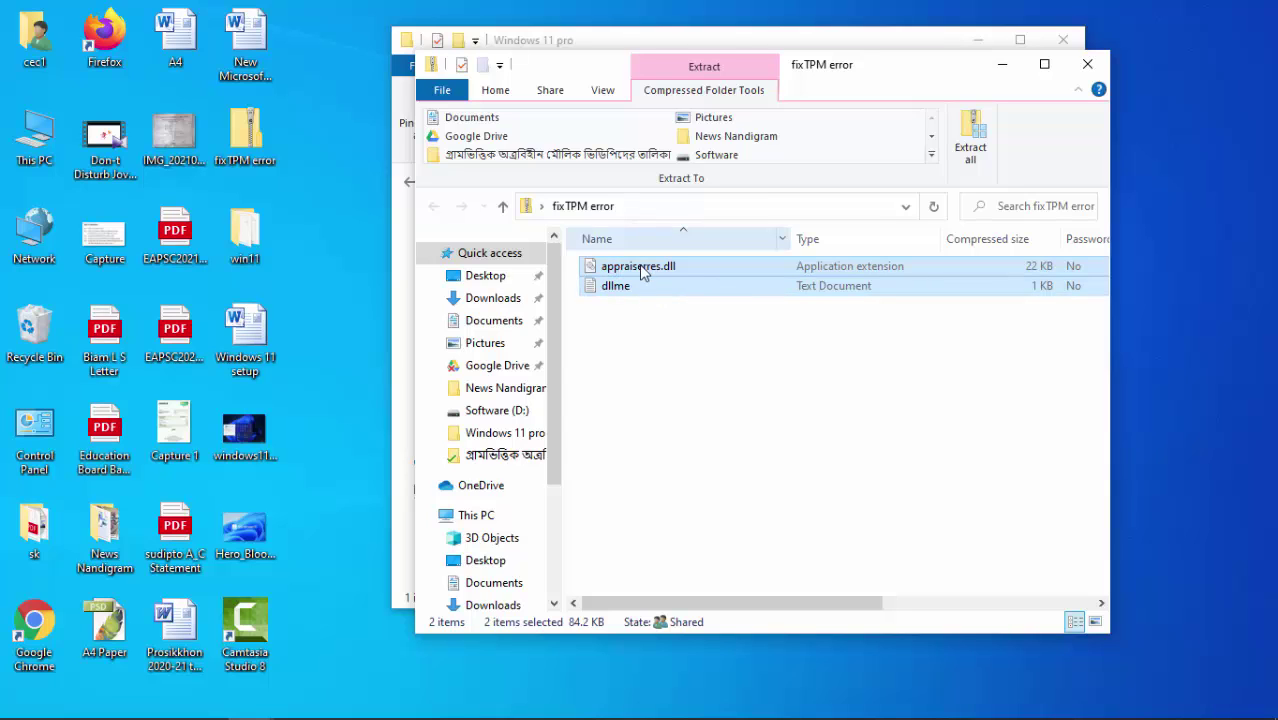
right_click(644, 271)
click(682, 327)
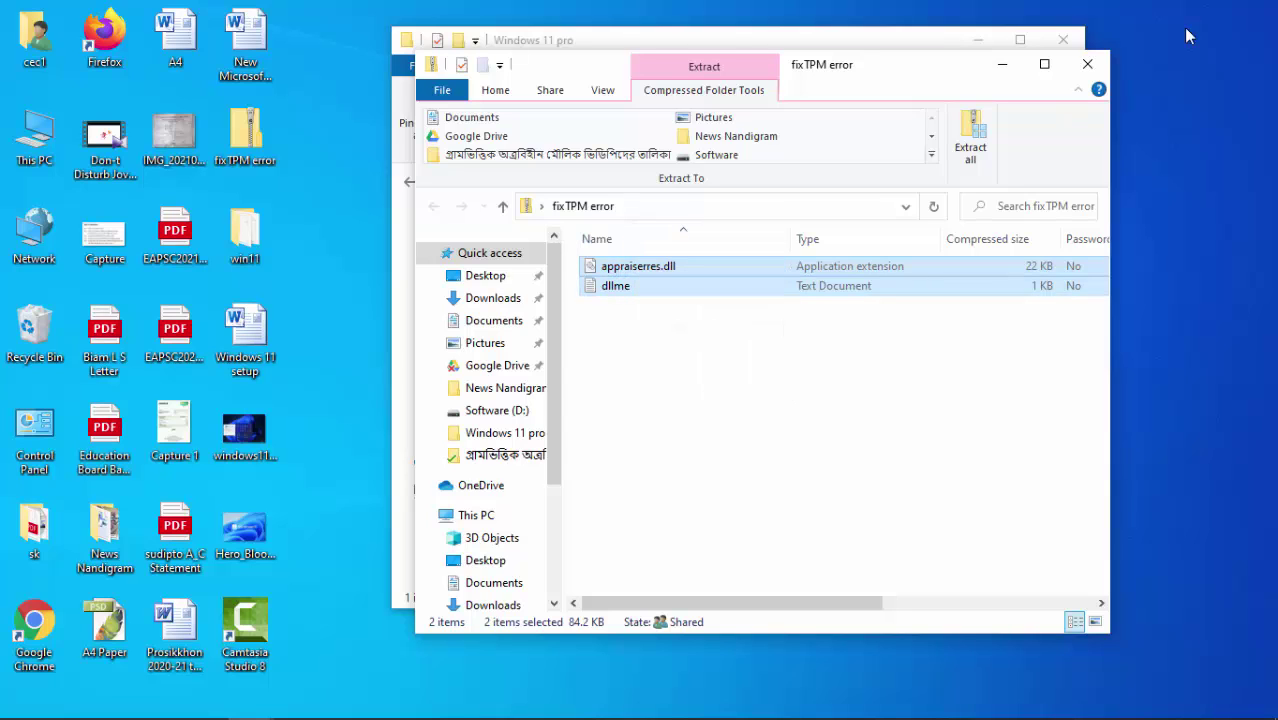
click(1088, 64)
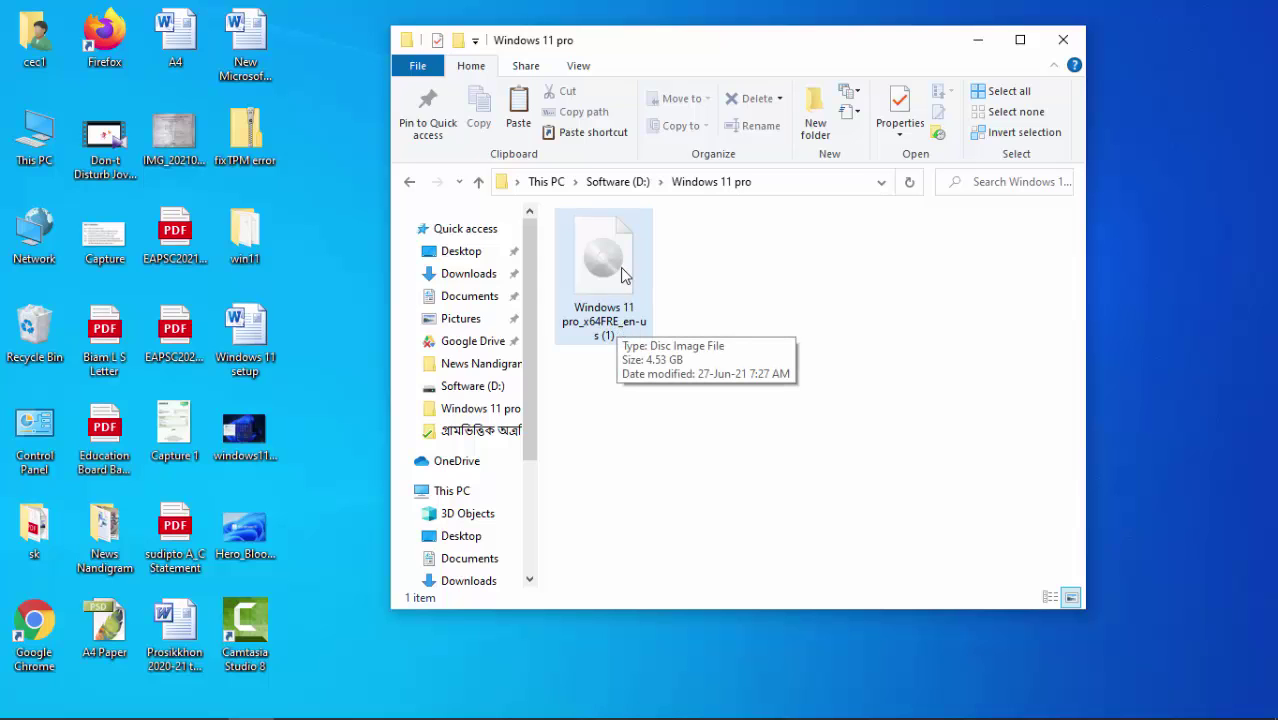
Step: Mount the Windows 11 pro ISO and try to paste the copied files into its sources folder
double_click(620, 267)
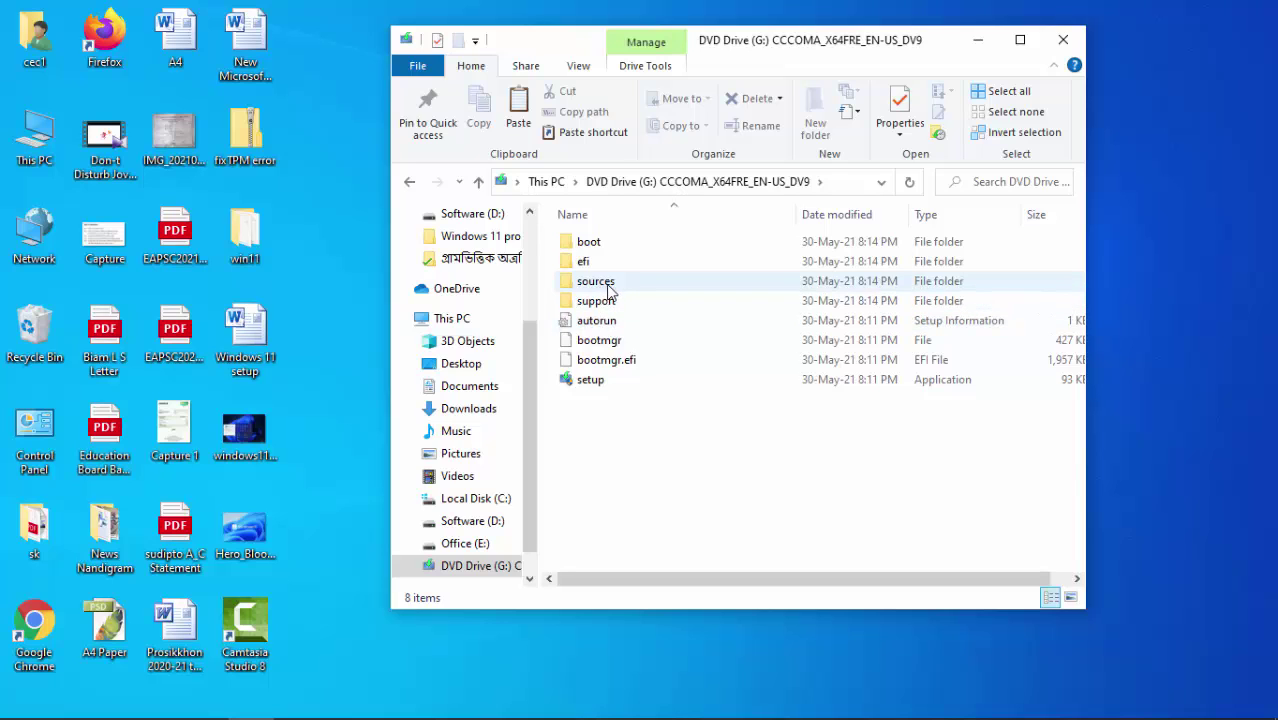
double_click(605, 285)
right_click(704, 408)
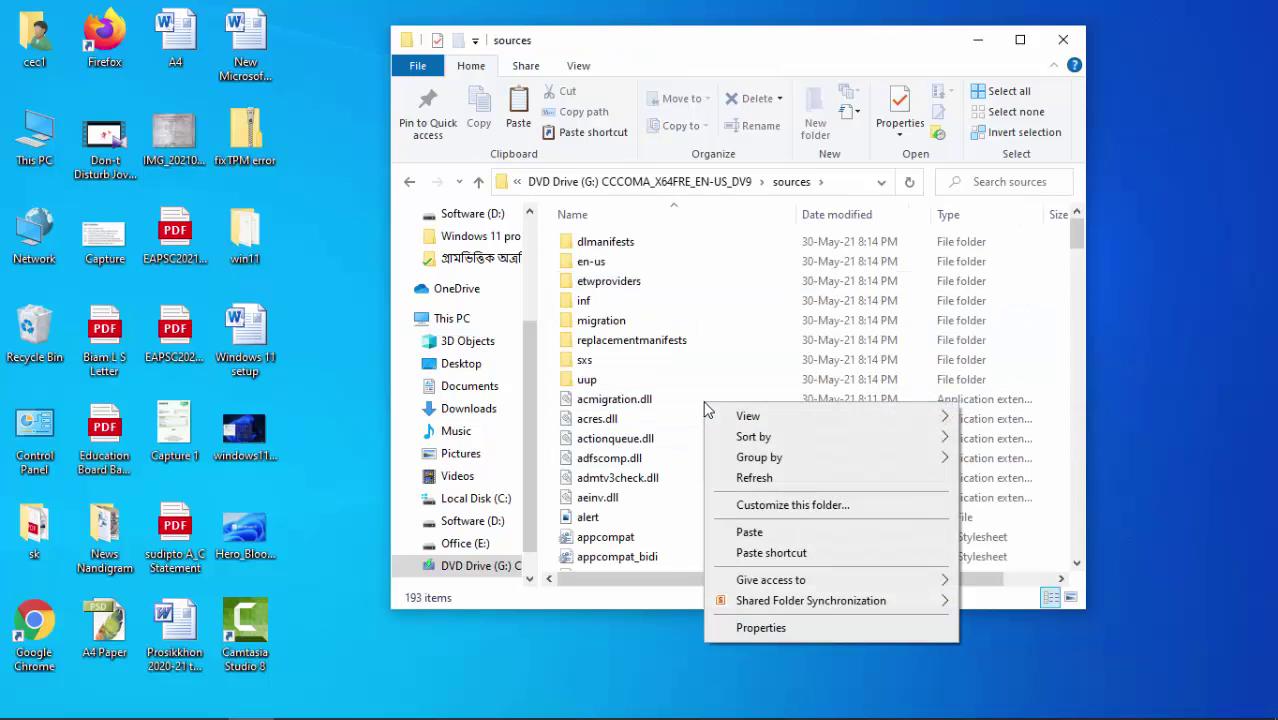
click(761, 530)
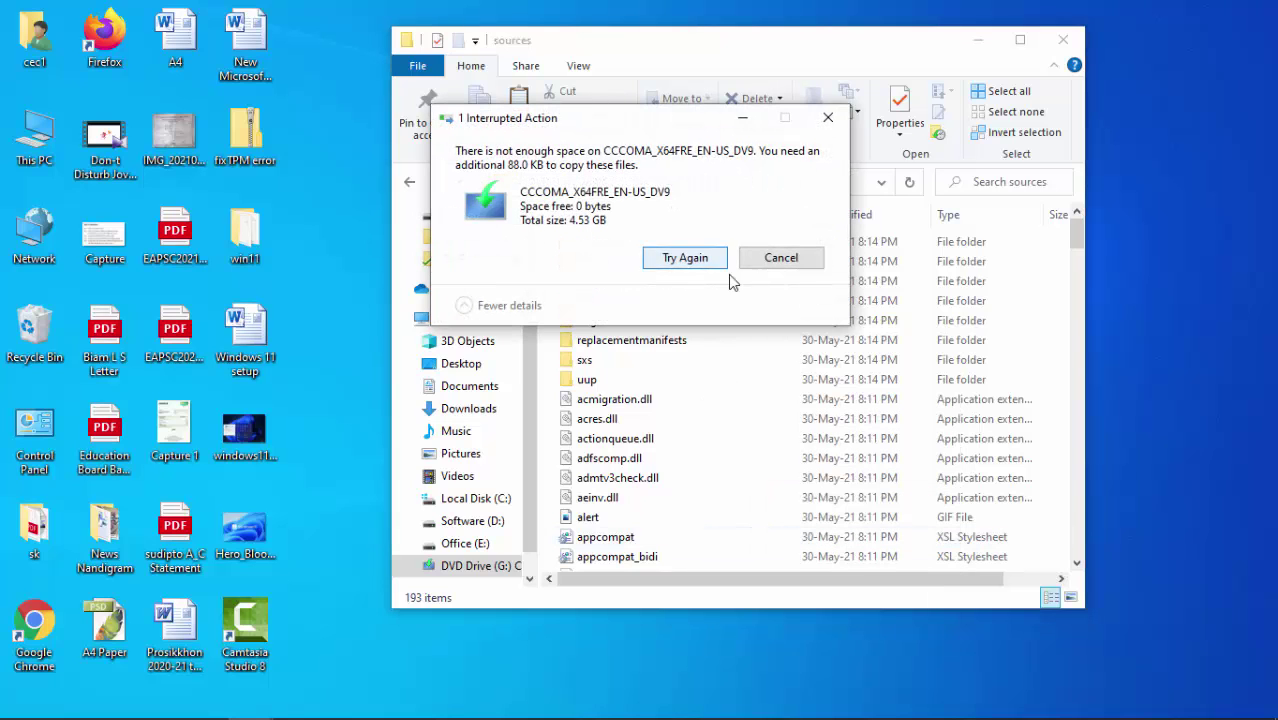
click(781, 257)
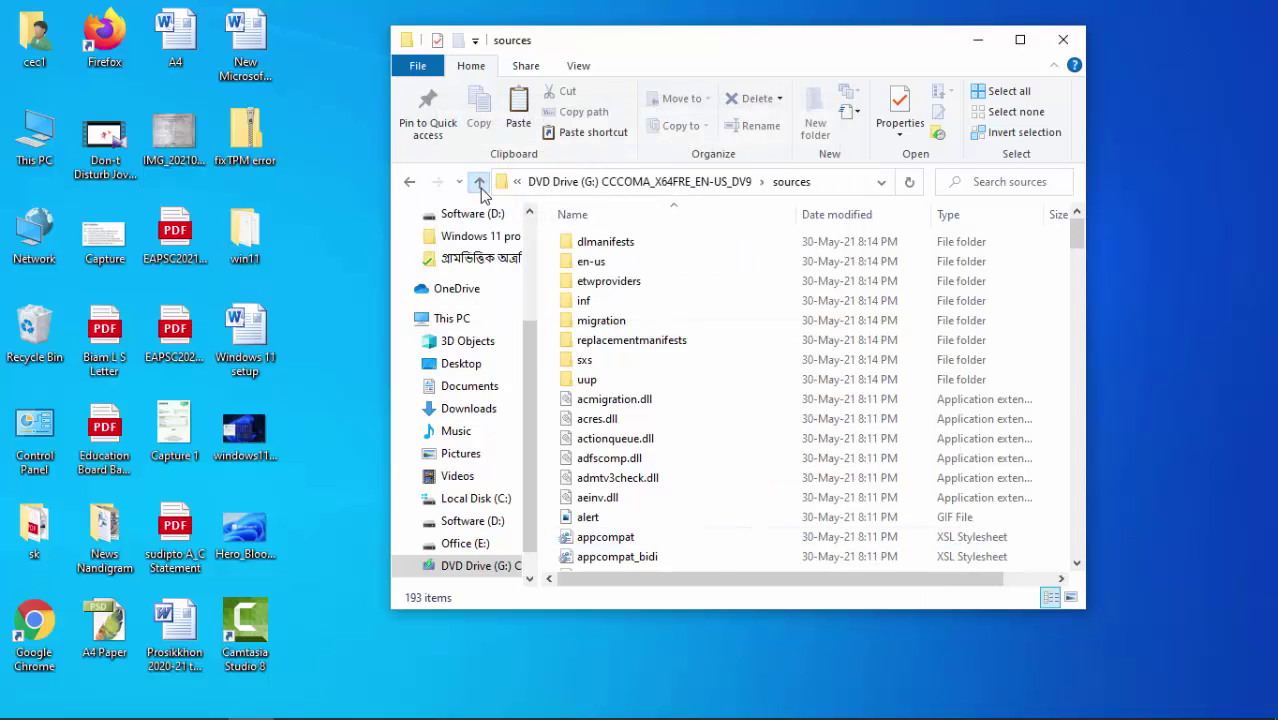
Step: Look at the drives in This PC and return to the root folder of the mounted DVD Drive (G:)
click(479, 183)
click(479, 184)
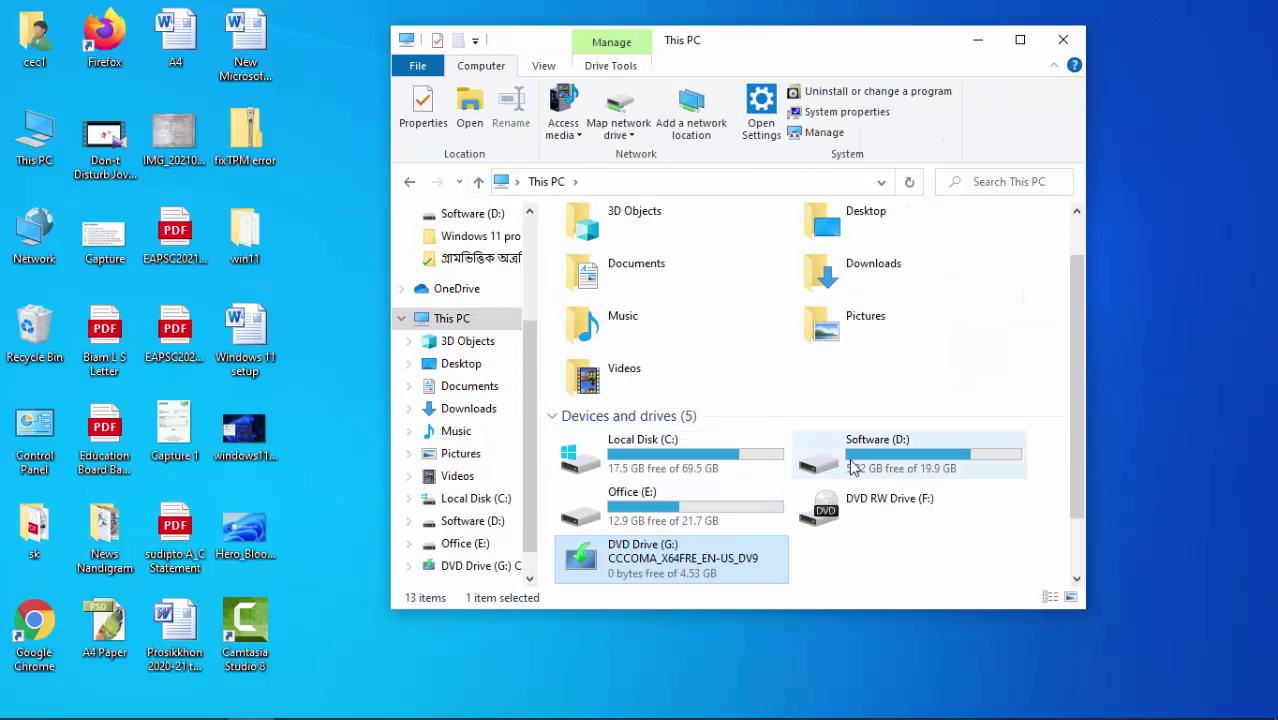
click(409, 185)
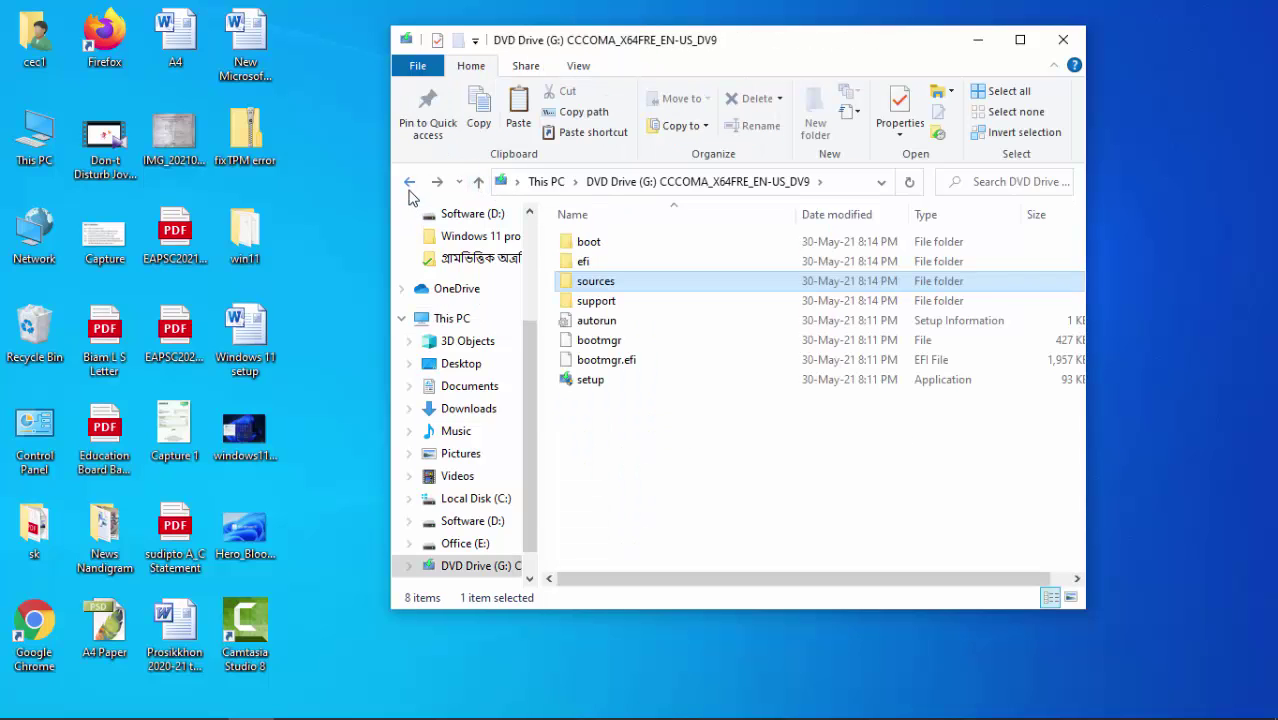
click(409, 185)
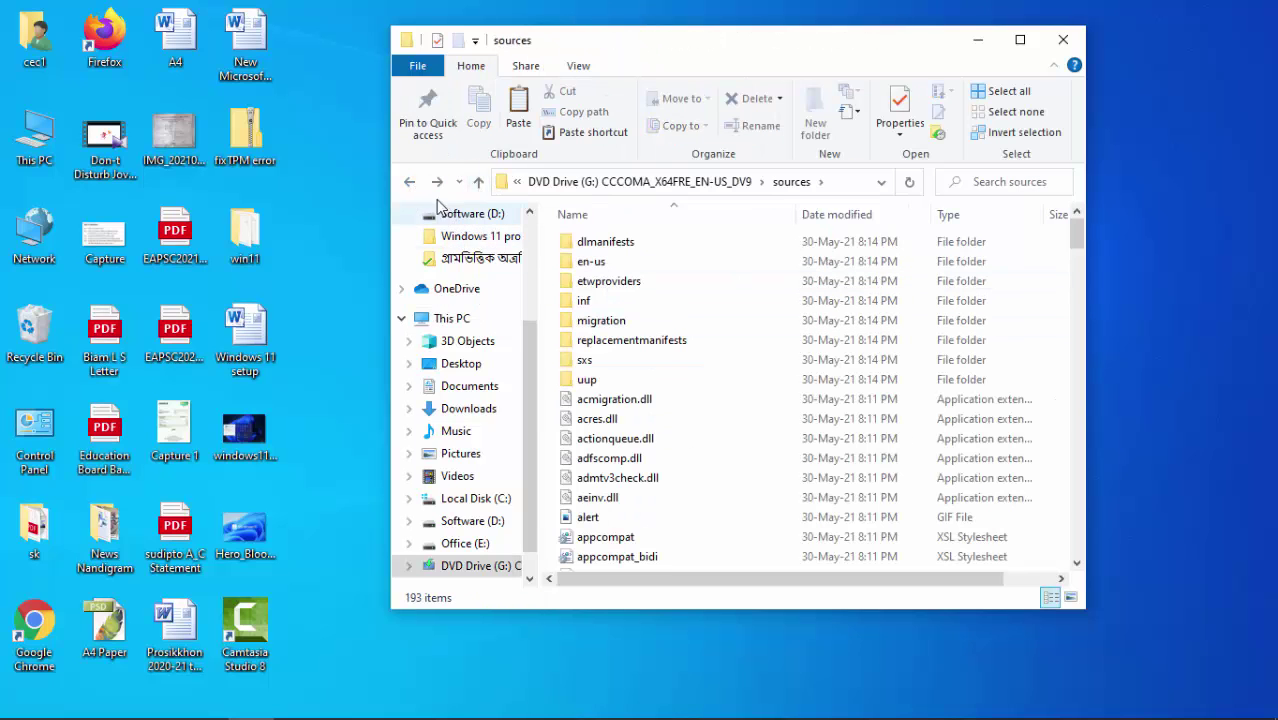
click(410, 183)
click(674, 432)
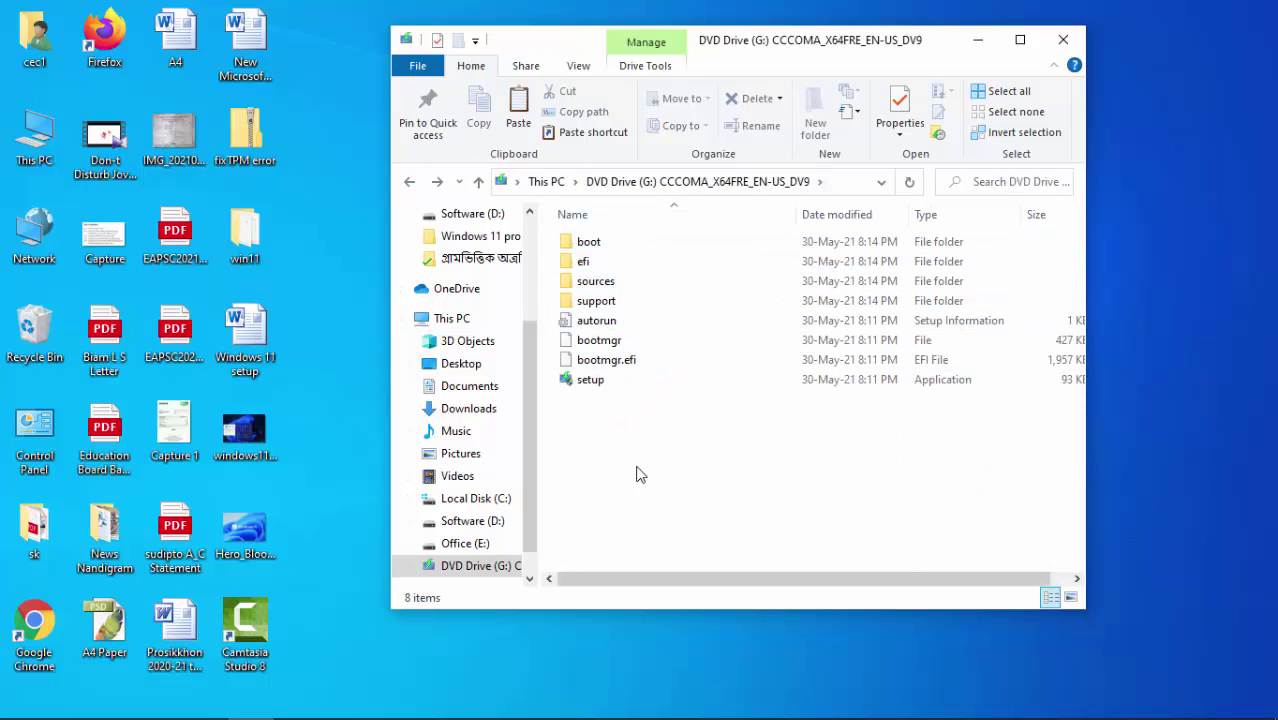
drag(640, 474, 563, 226)
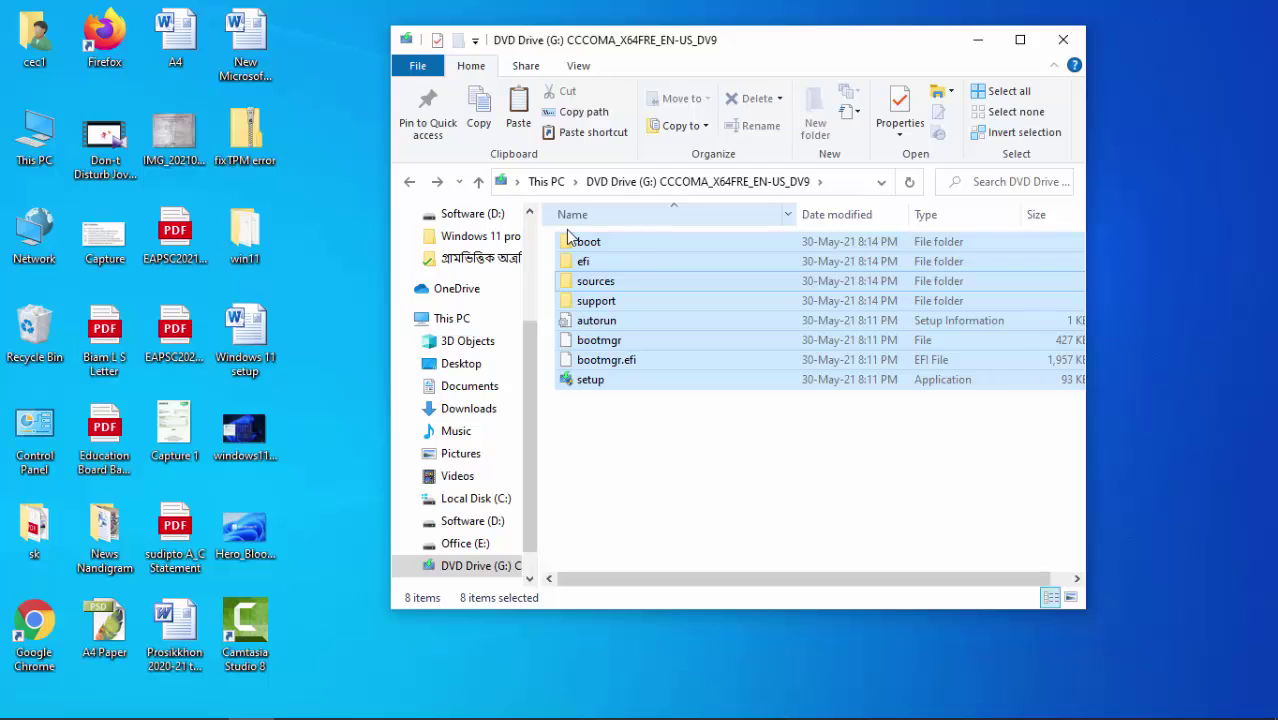
right_click(600, 298)
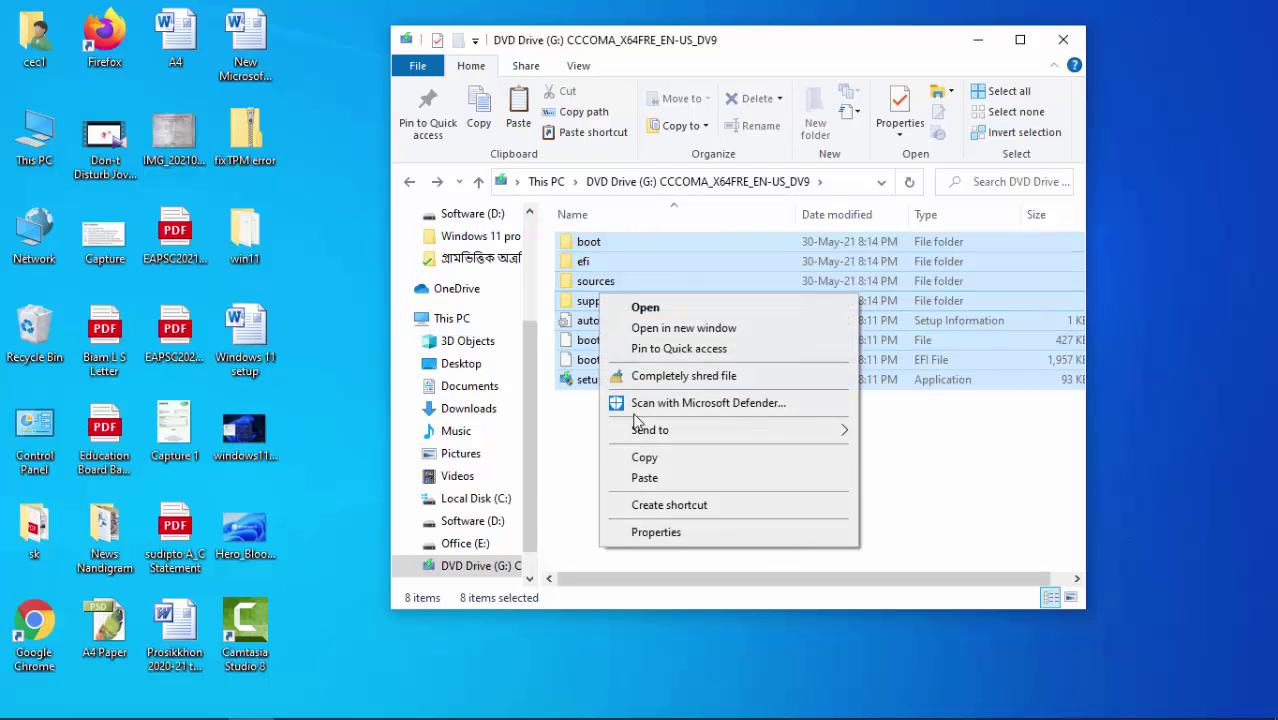
right_click(320, 164)
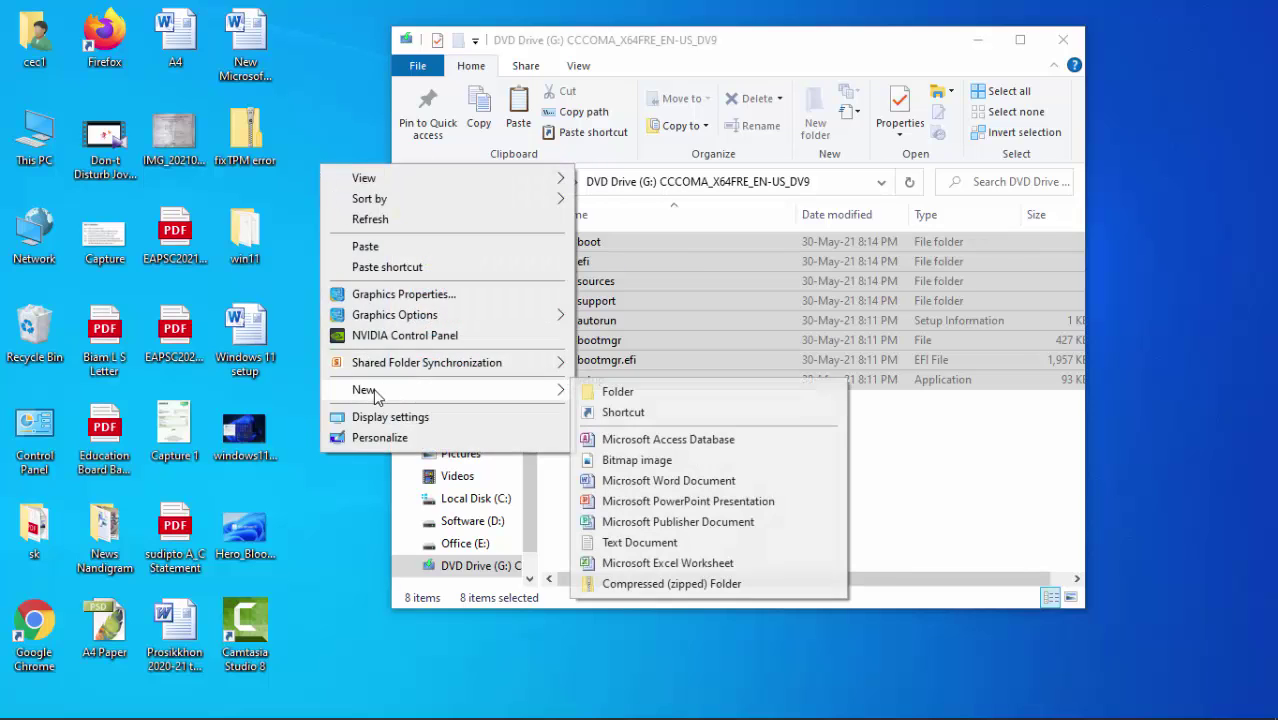
Step: Close the mounted disc's window and open the win11 folder from the desktop
click(1062, 42)
click(1062, 42)
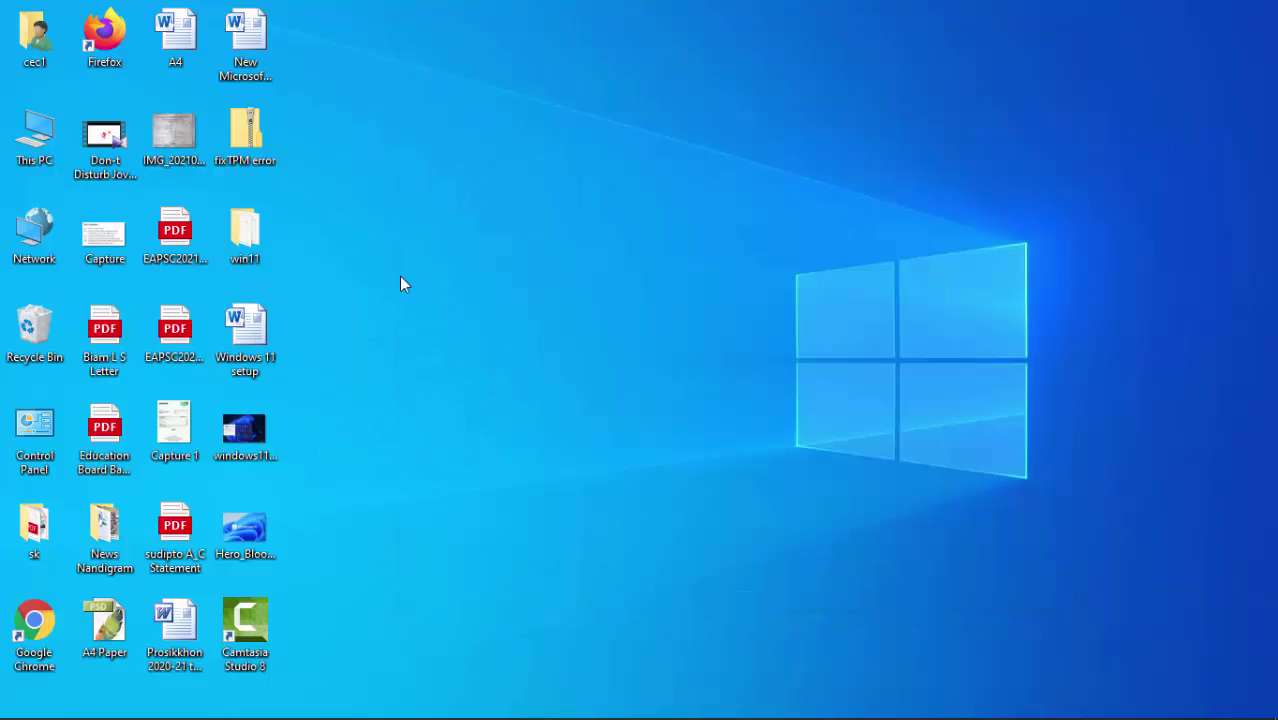
right_click(335, 217)
double_click(245, 232)
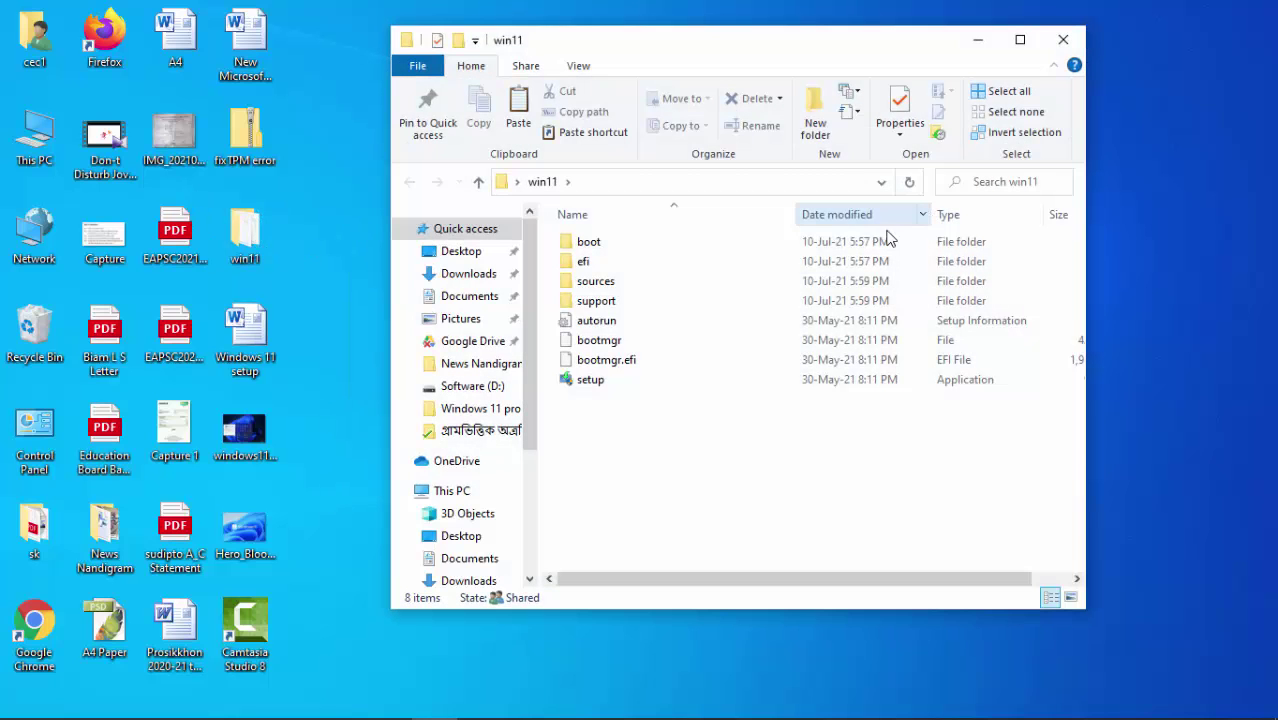
right_click(624, 442)
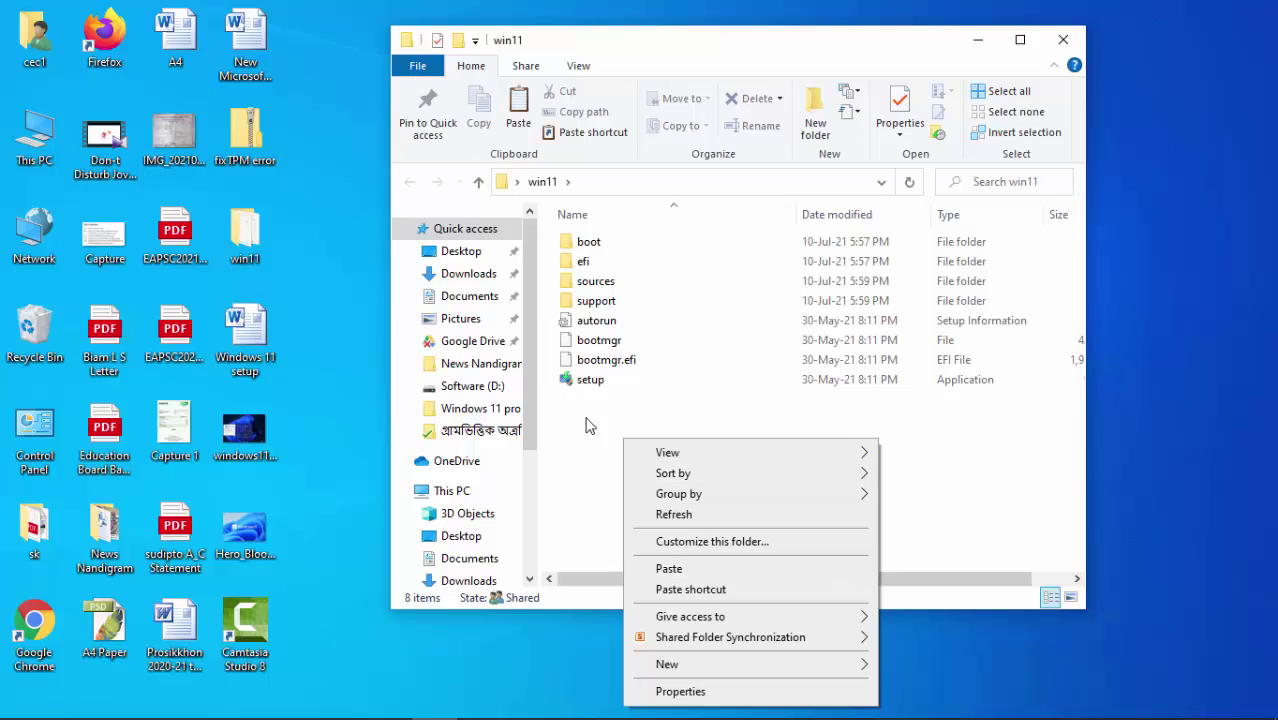
click(590, 427)
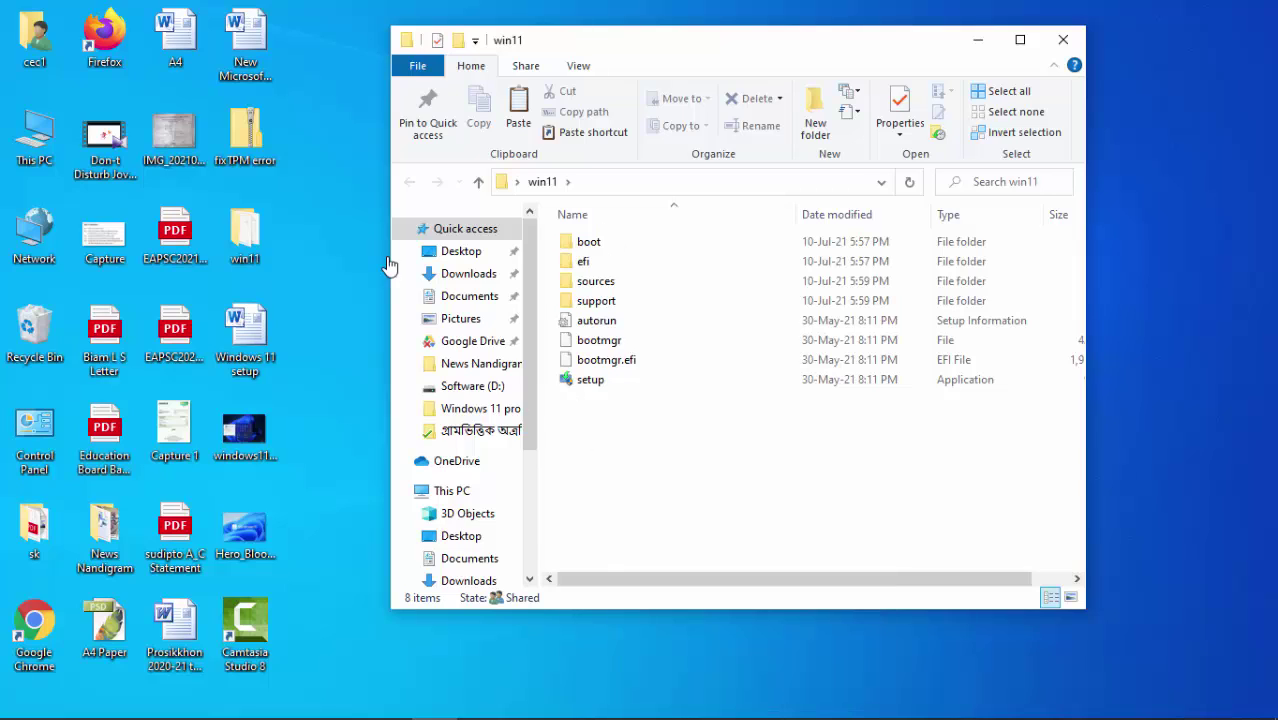
Step: Copy both files, appraiserres.dll and dllme, out of the fixTPM error archive again and return to the win11 folder
double_click(243, 170)
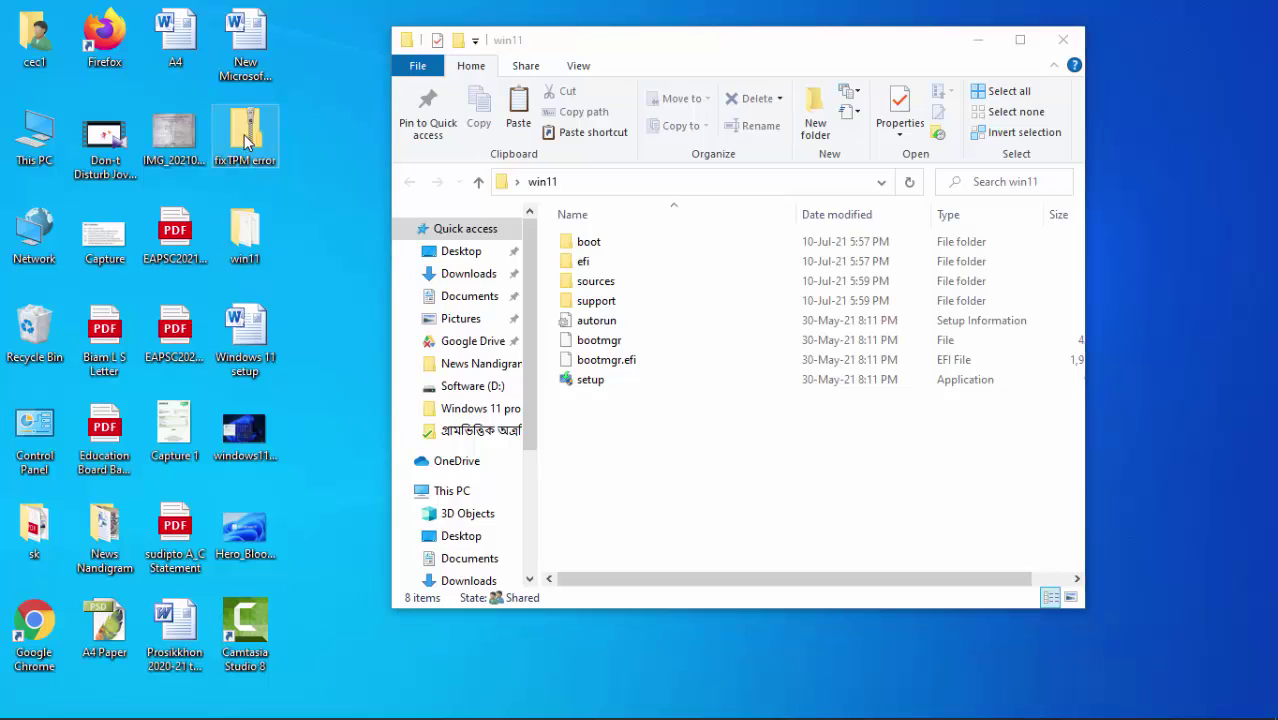
drag(673, 354, 620, 268)
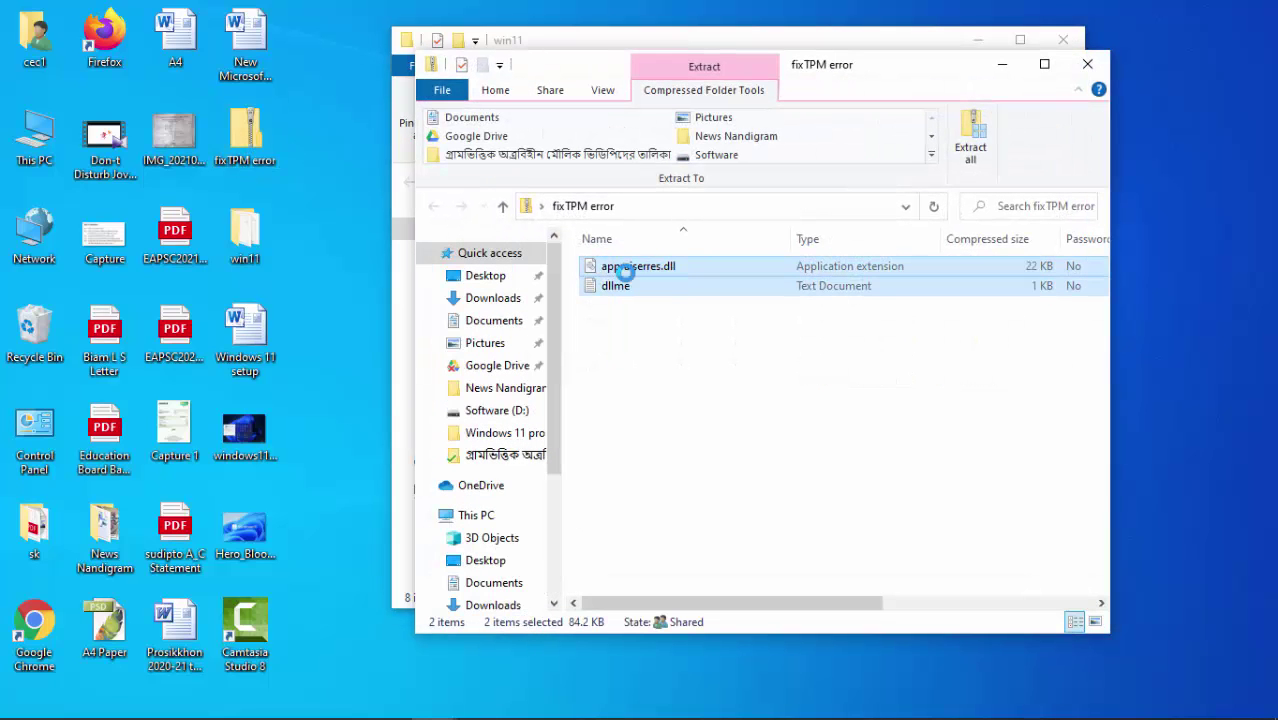
right_click(622, 270)
click(676, 337)
click(1087, 64)
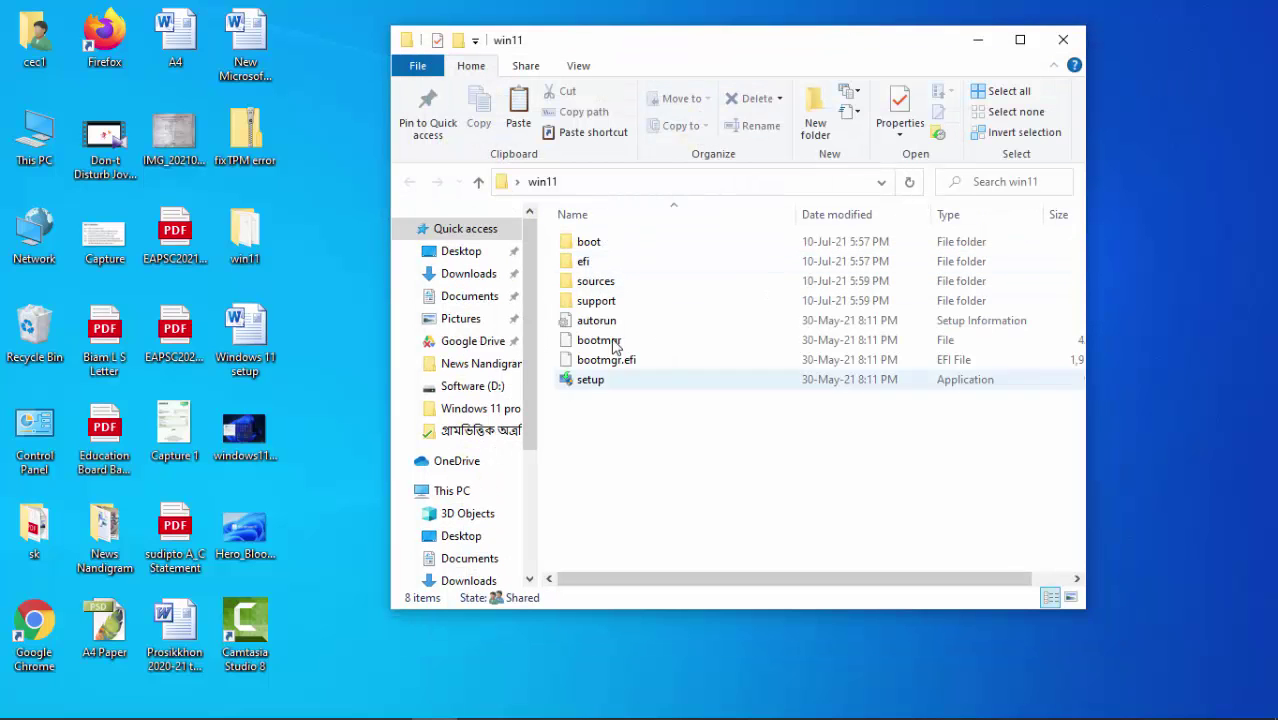
Step: Paste the two copied fix files into the sources folder of win11, replacing the existing appraiserres.dll
double_click(577, 288)
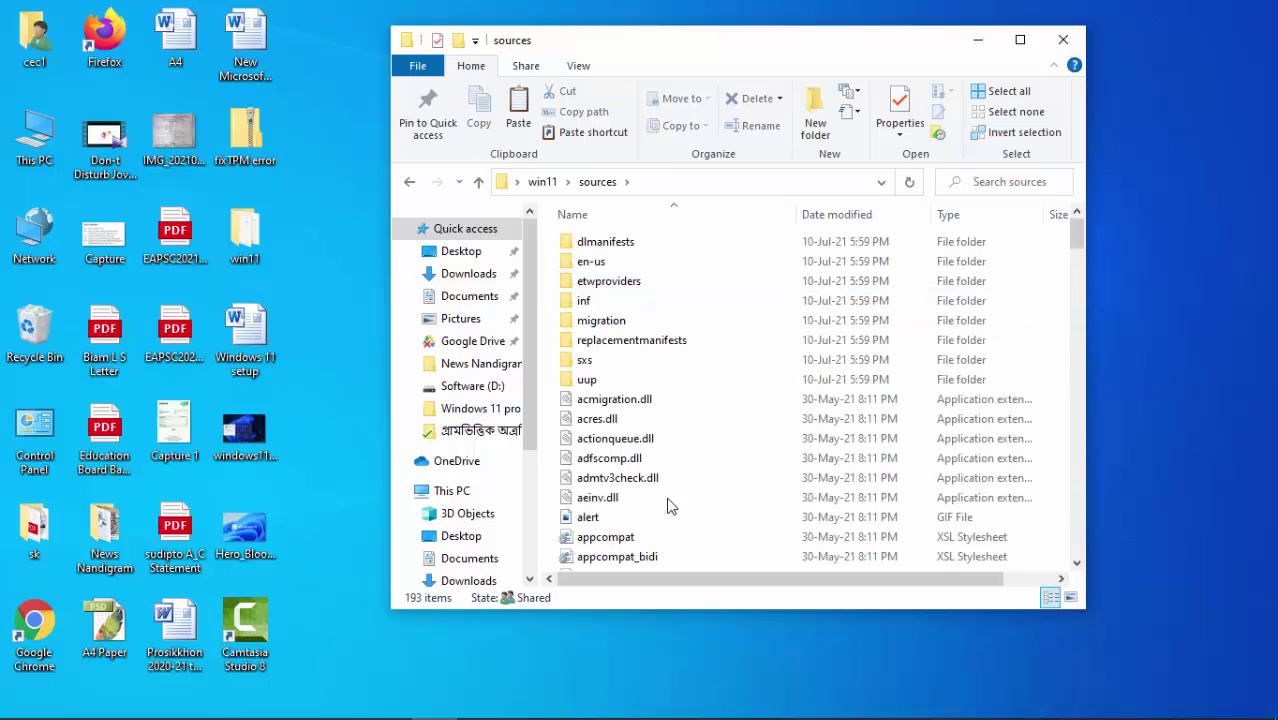
right_click(648, 458)
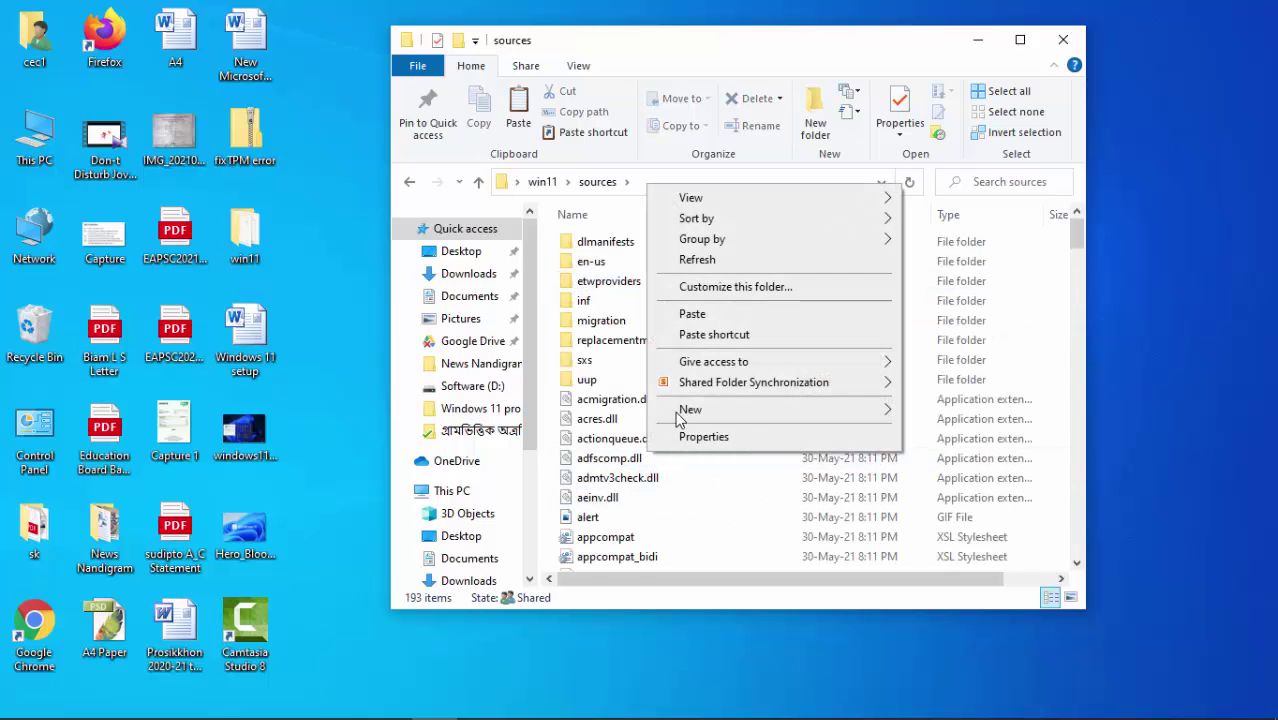
click(704, 320)
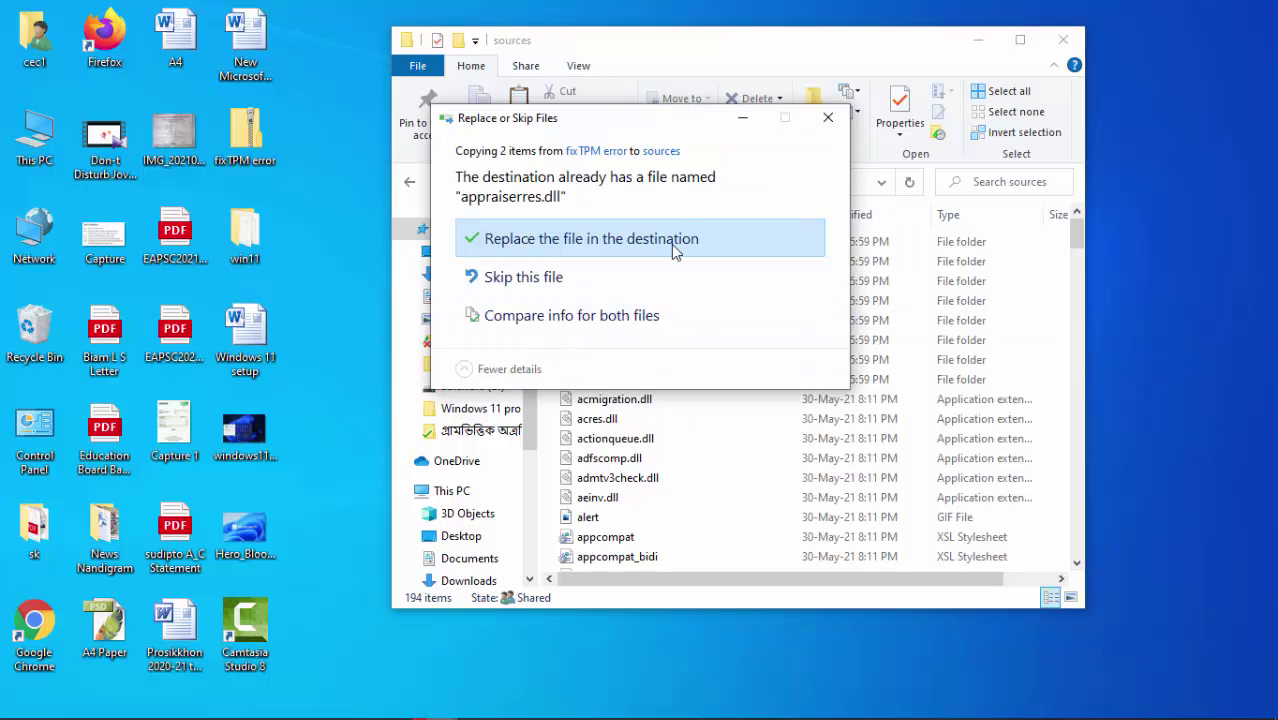
click(616, 244)
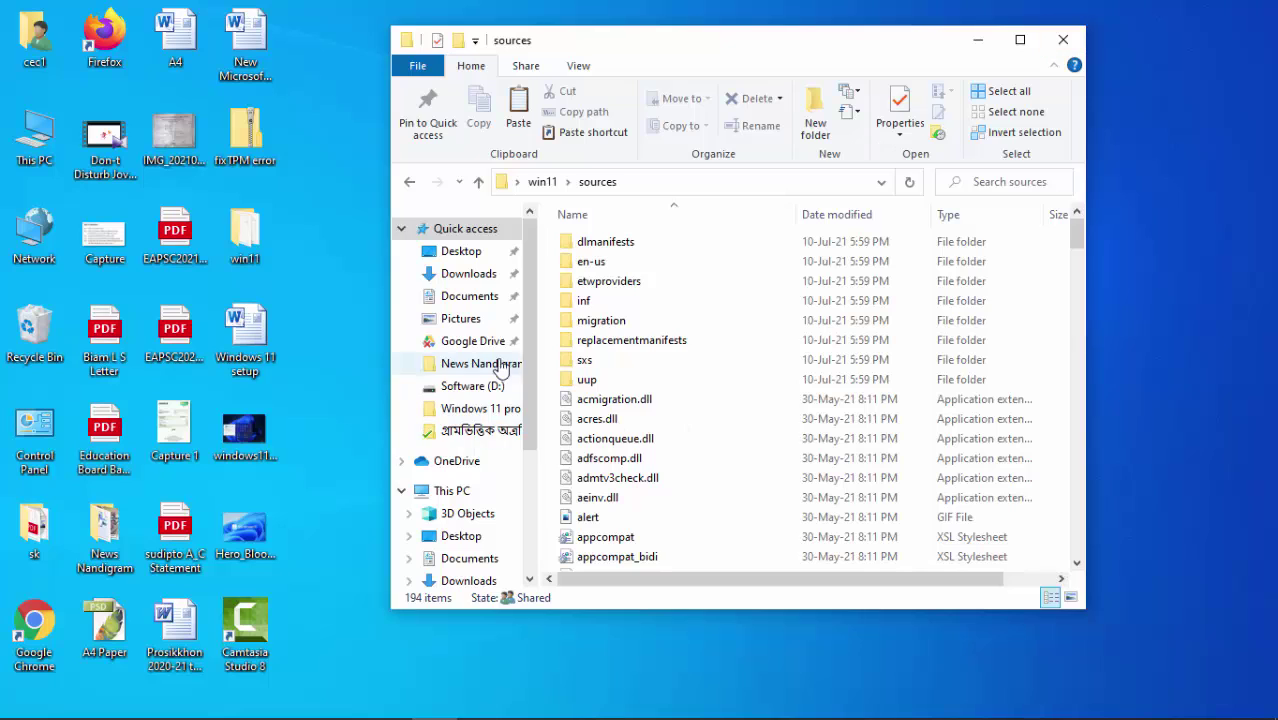
Step: Mount the Windows 11 pro ISO from the Windows 11 pro folder on Software (D:)
click(470, 386)
scroll(672, 343, down, 2)
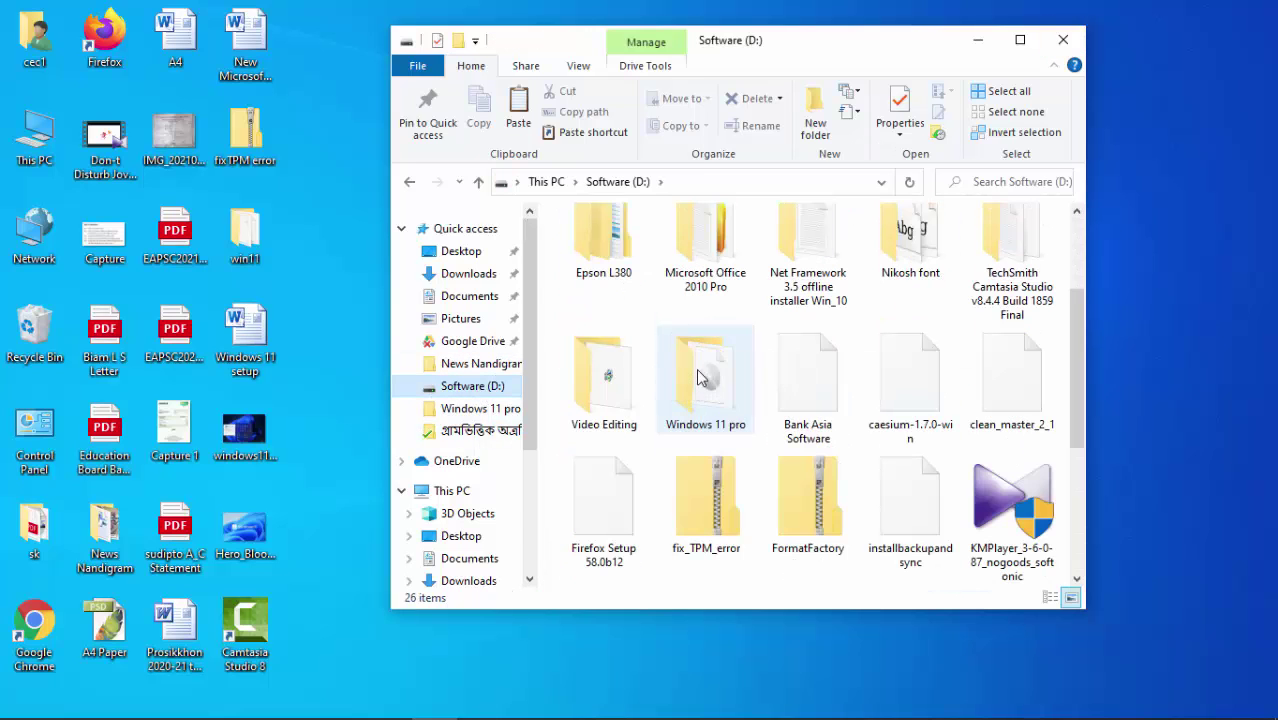
double_click(700, 370)
click(600, 276)
double_click(600, 276)
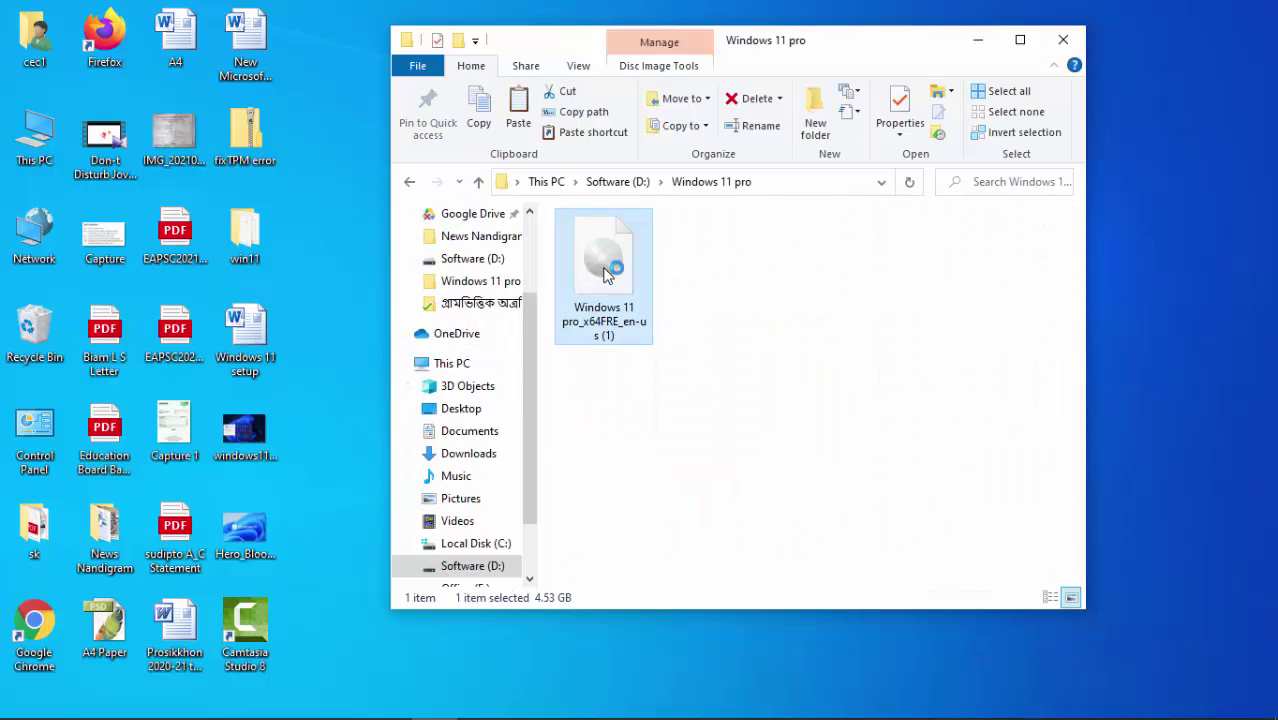
Step: Try to install Windows 11 with the setup program on the mounted disc, then close setup and the folder window
click(594, 382)
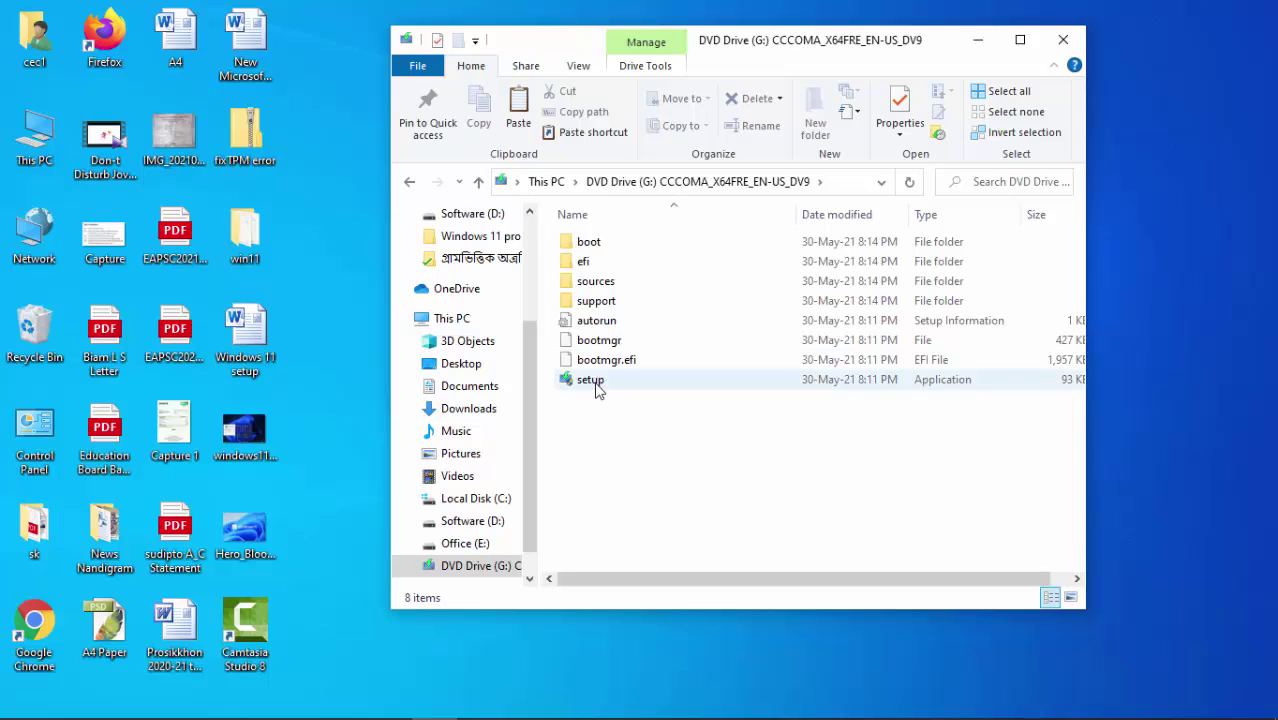
double_click(594, 382)
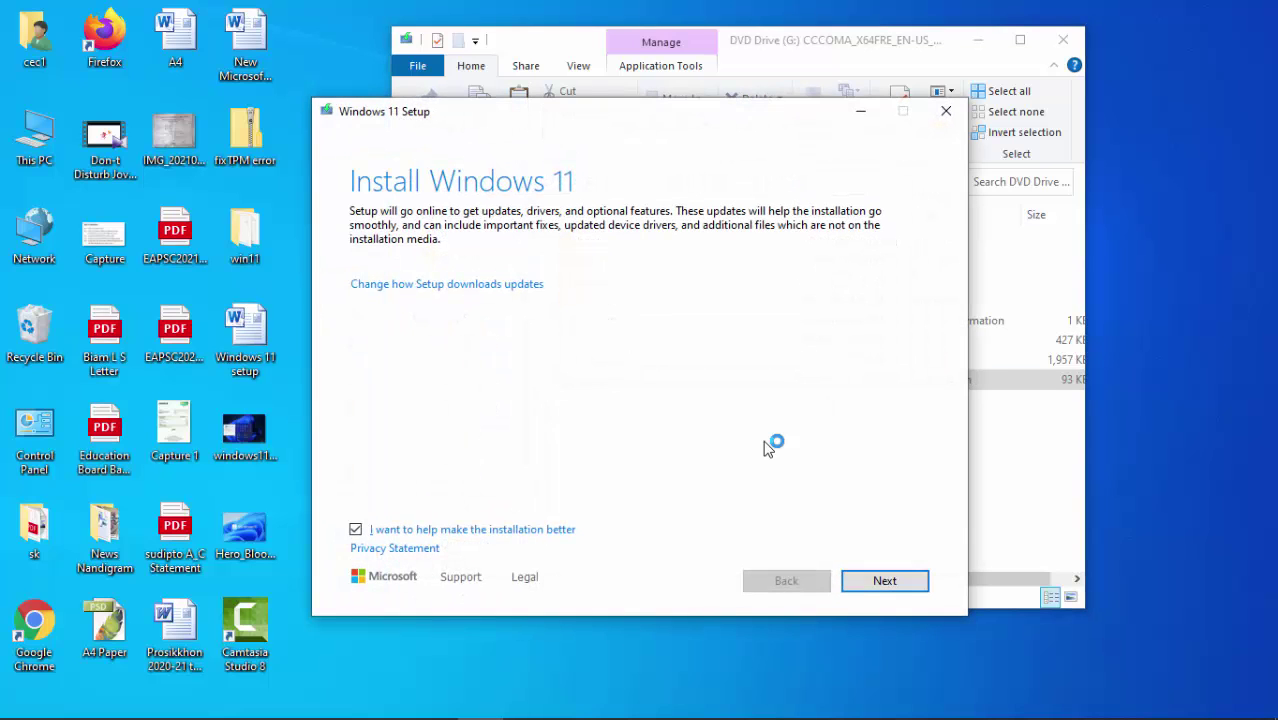
click(900, 584)
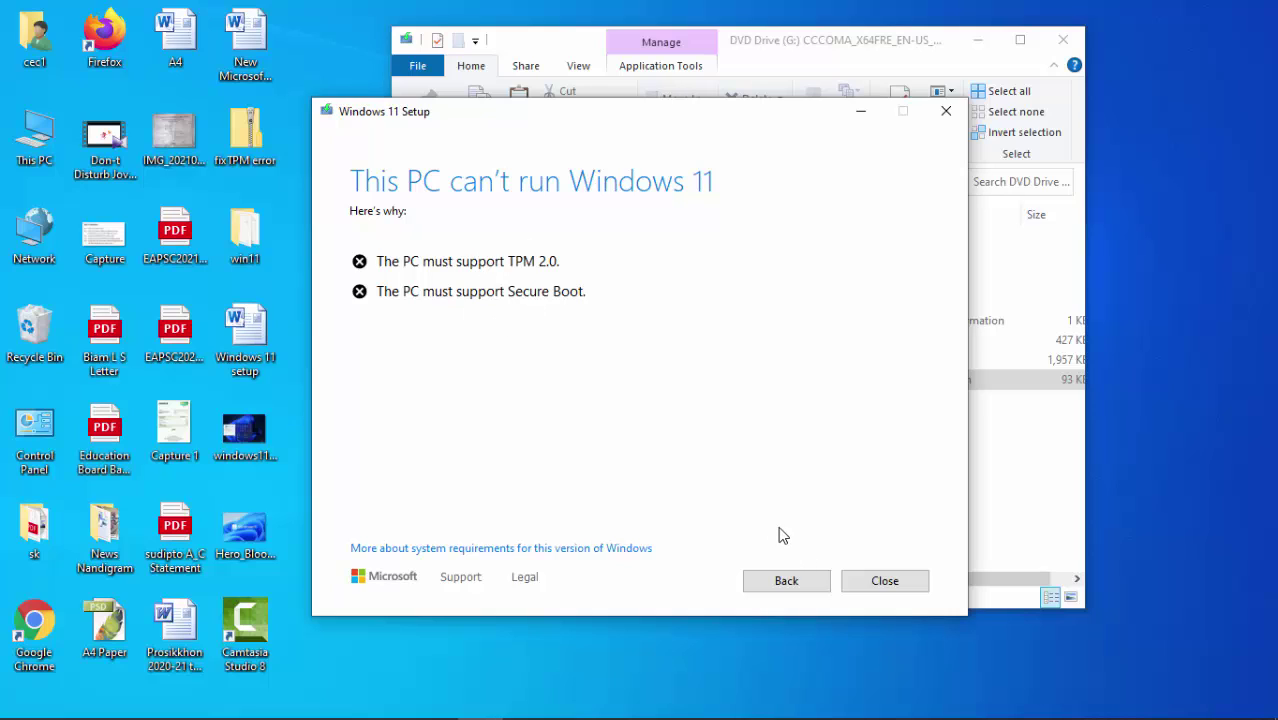
click(885, 581)
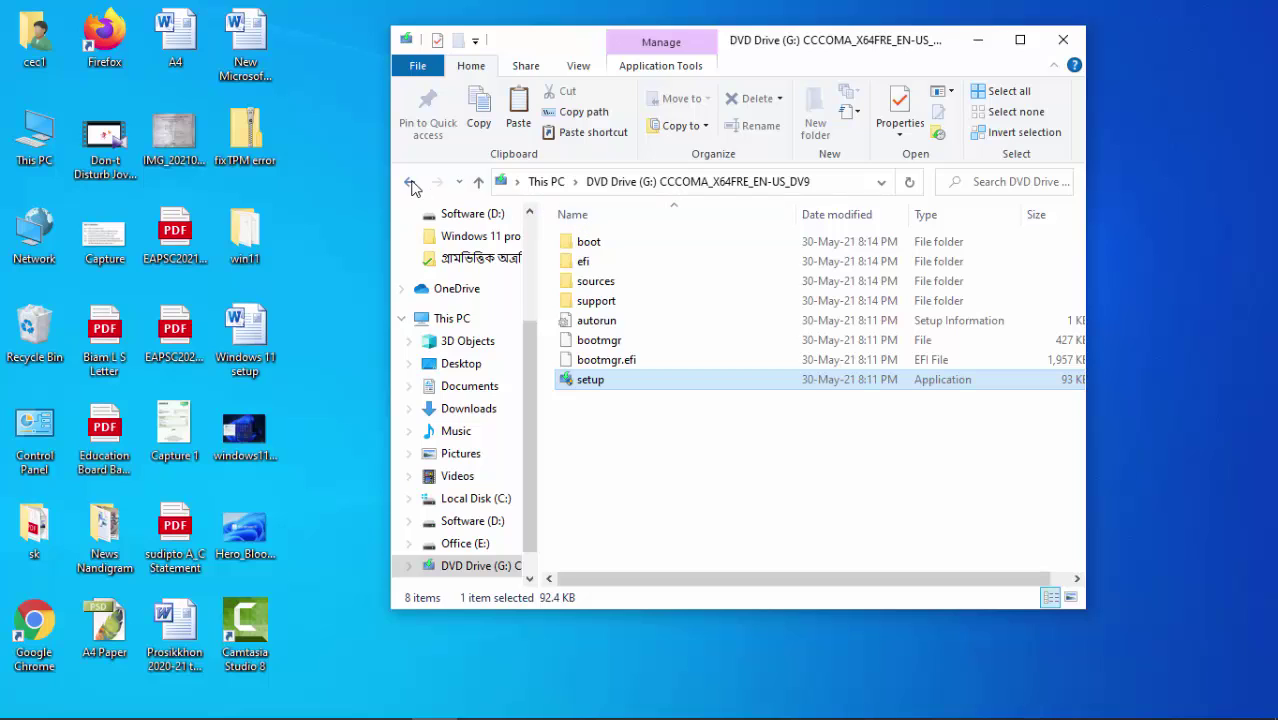
click(410, 184)
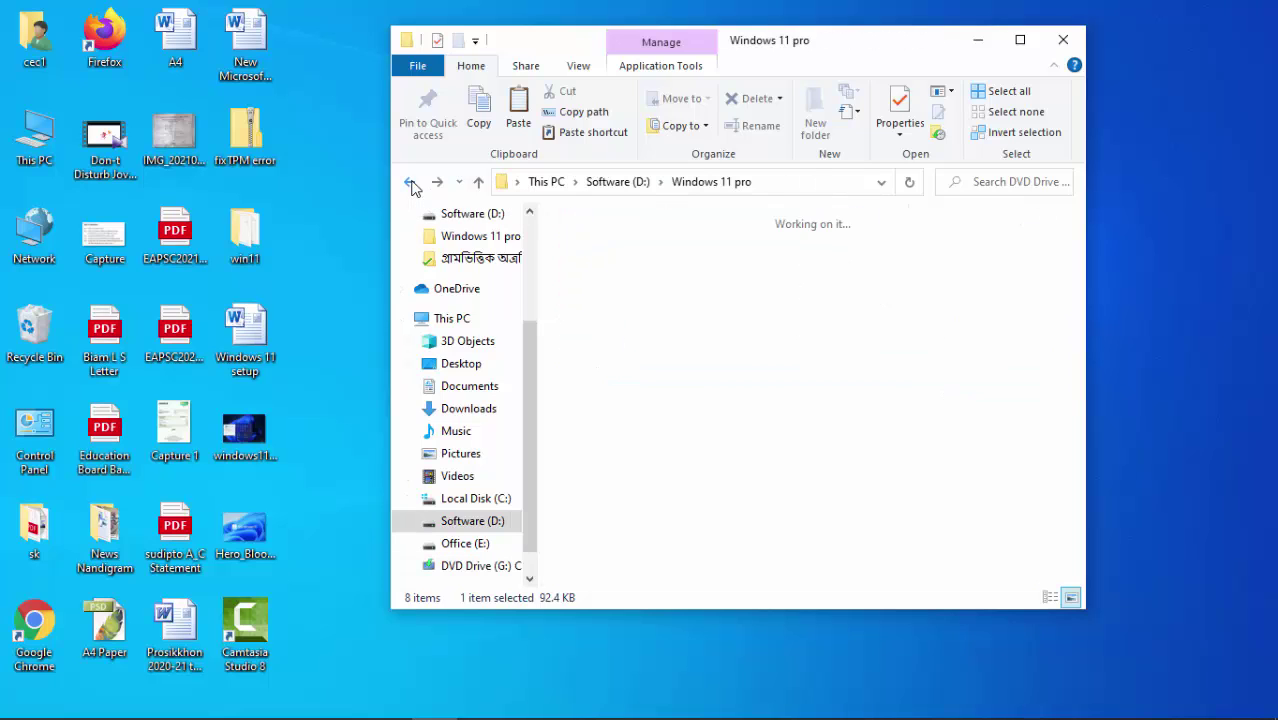
click(1063, 40)
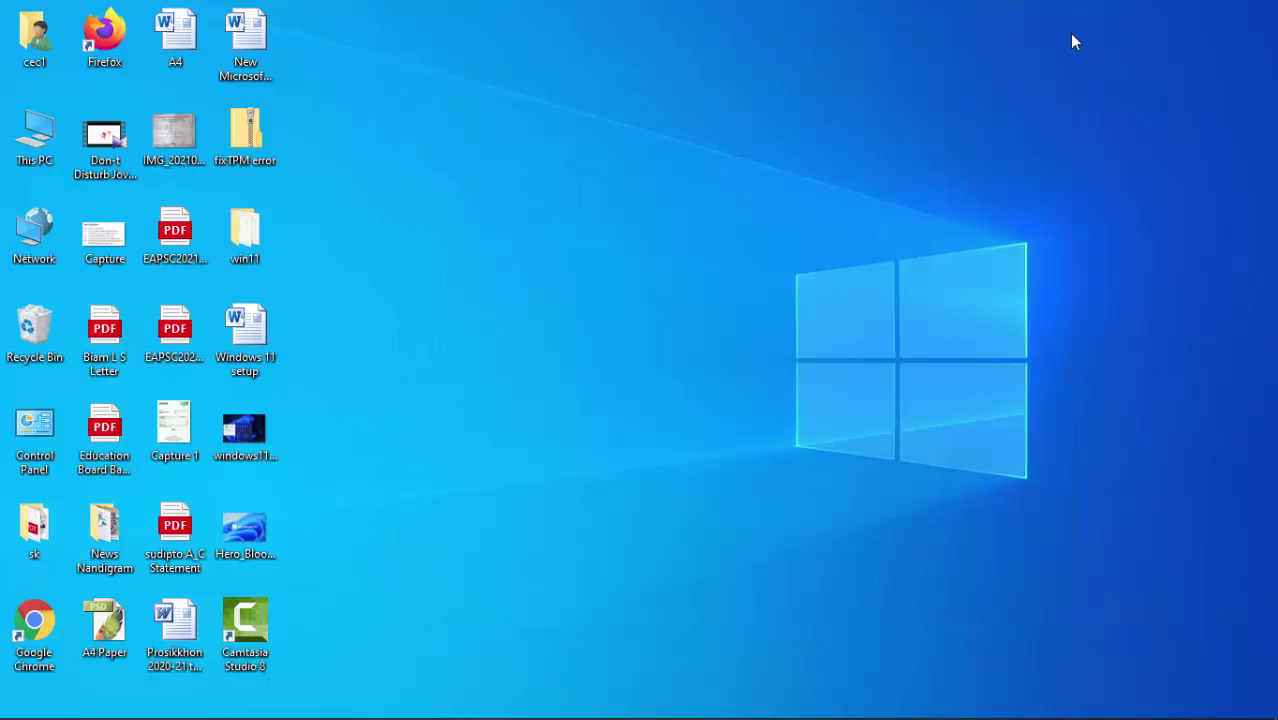
Step: Look at the contents of the sources folder inside the desktop win11 folder and close the window
double_click(255, 256)
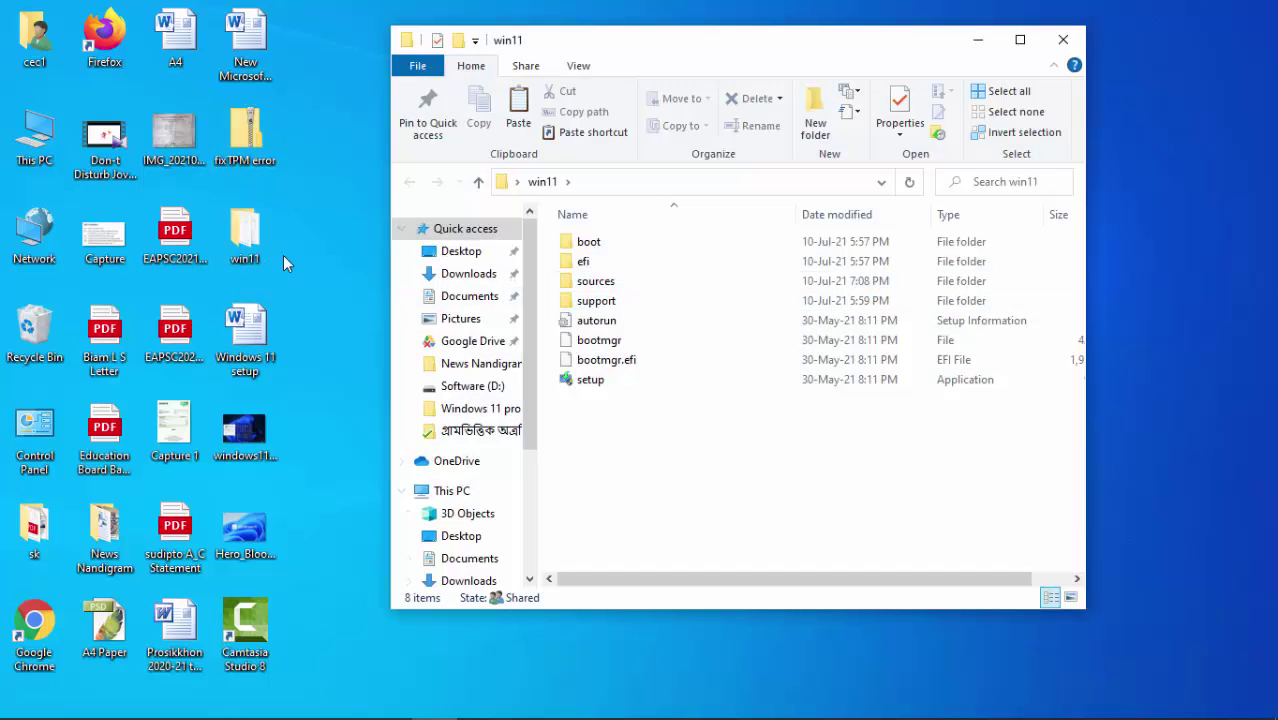
click(601, 285)
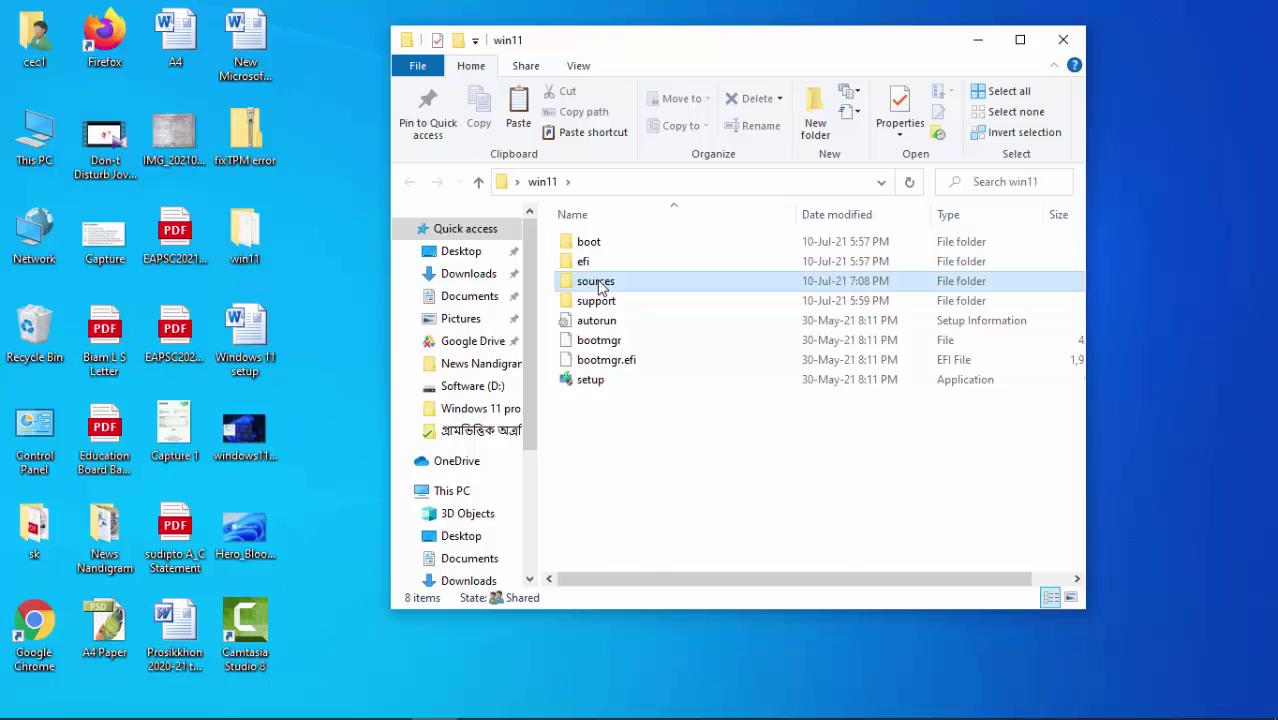
double_click(601, 285)
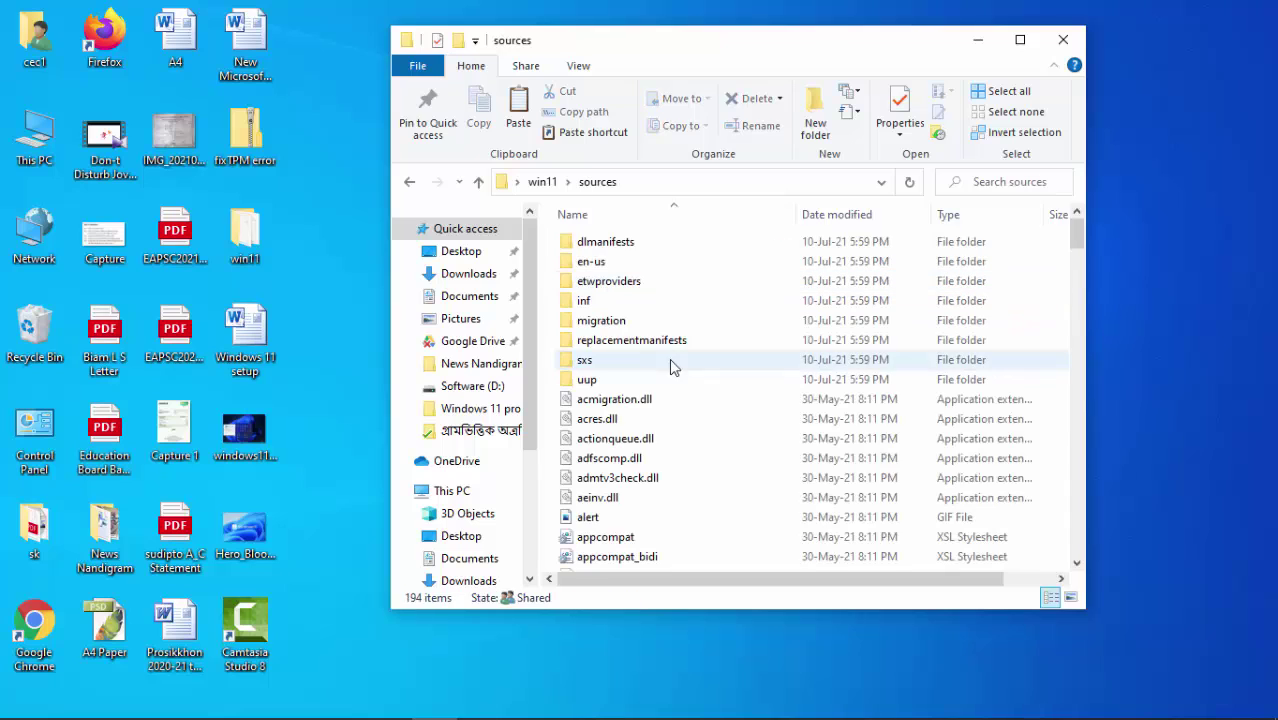
click(1065, 40)
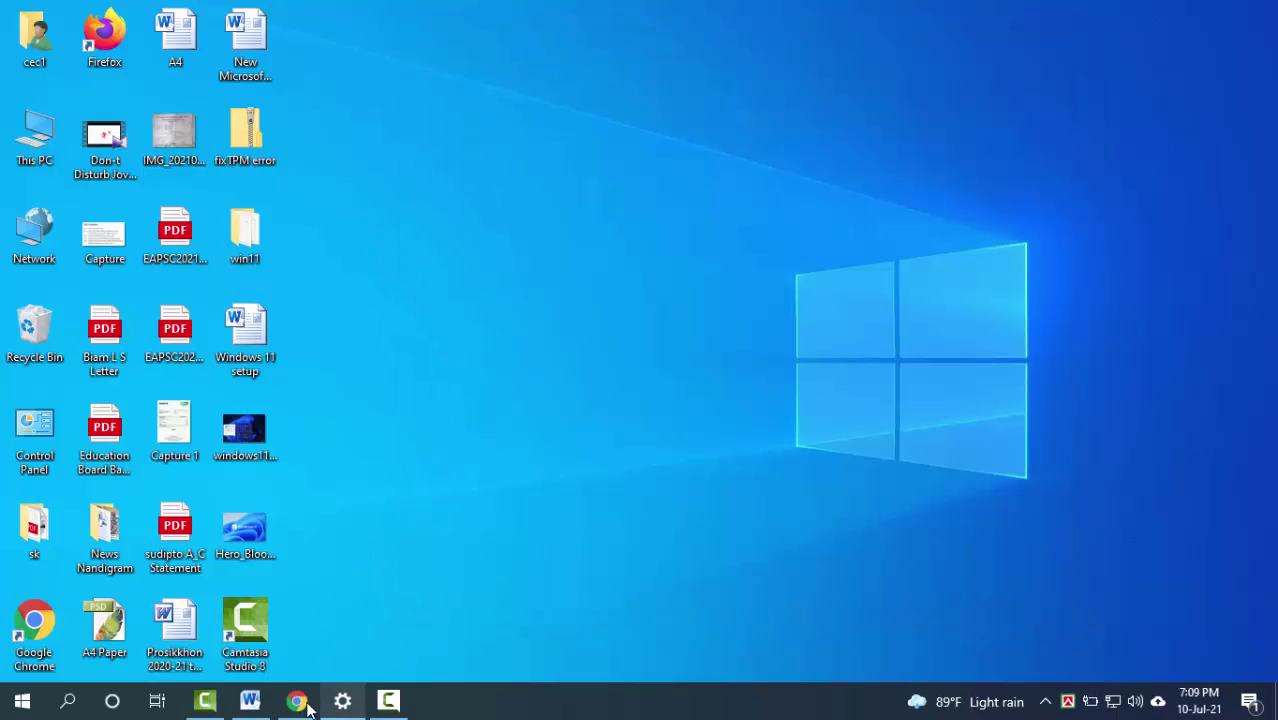
Step: Switch to Word to review the installation steps in the Windows 11 setup document and minimize it
click(250, 703)
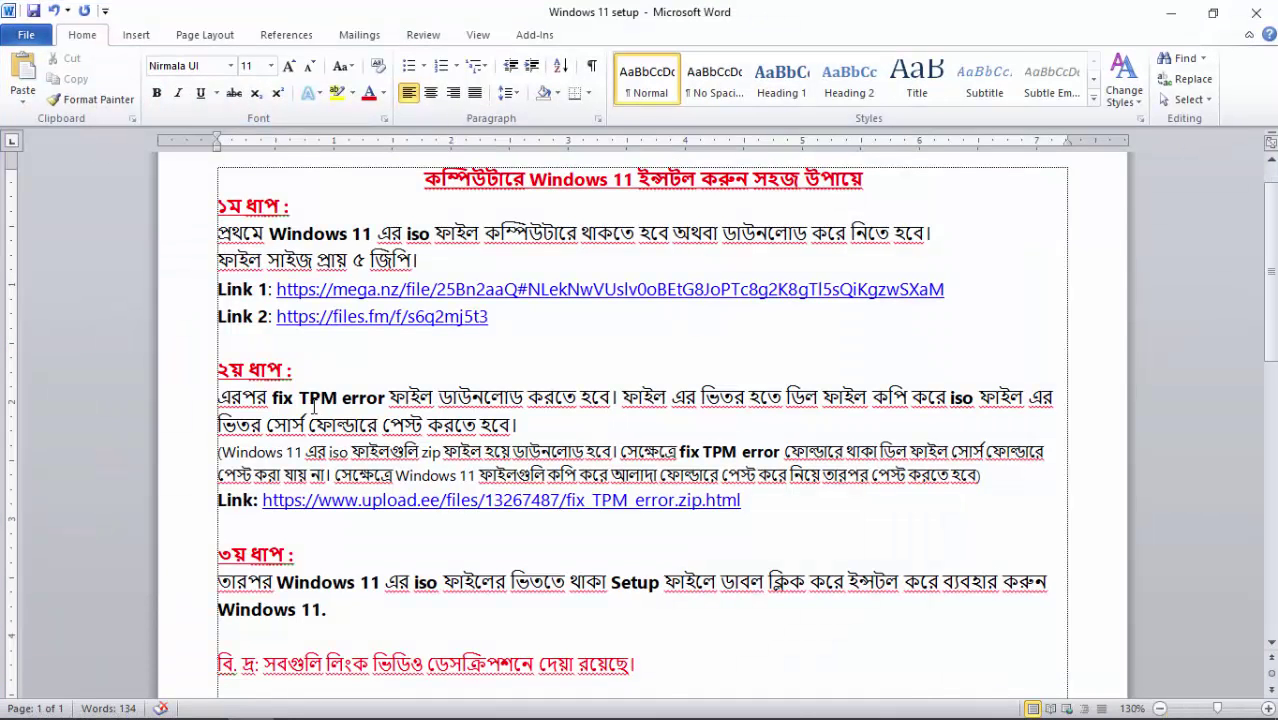
scroll(475, 380, down, 2)
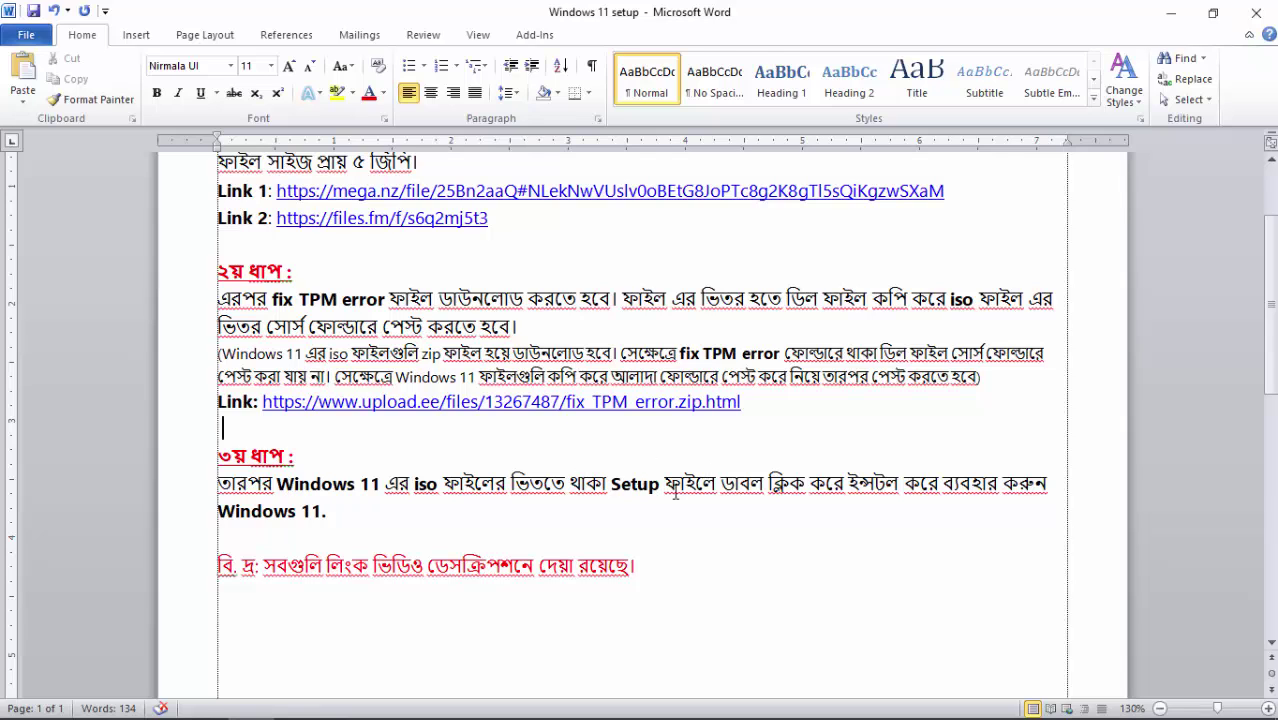
click(1170, 13)
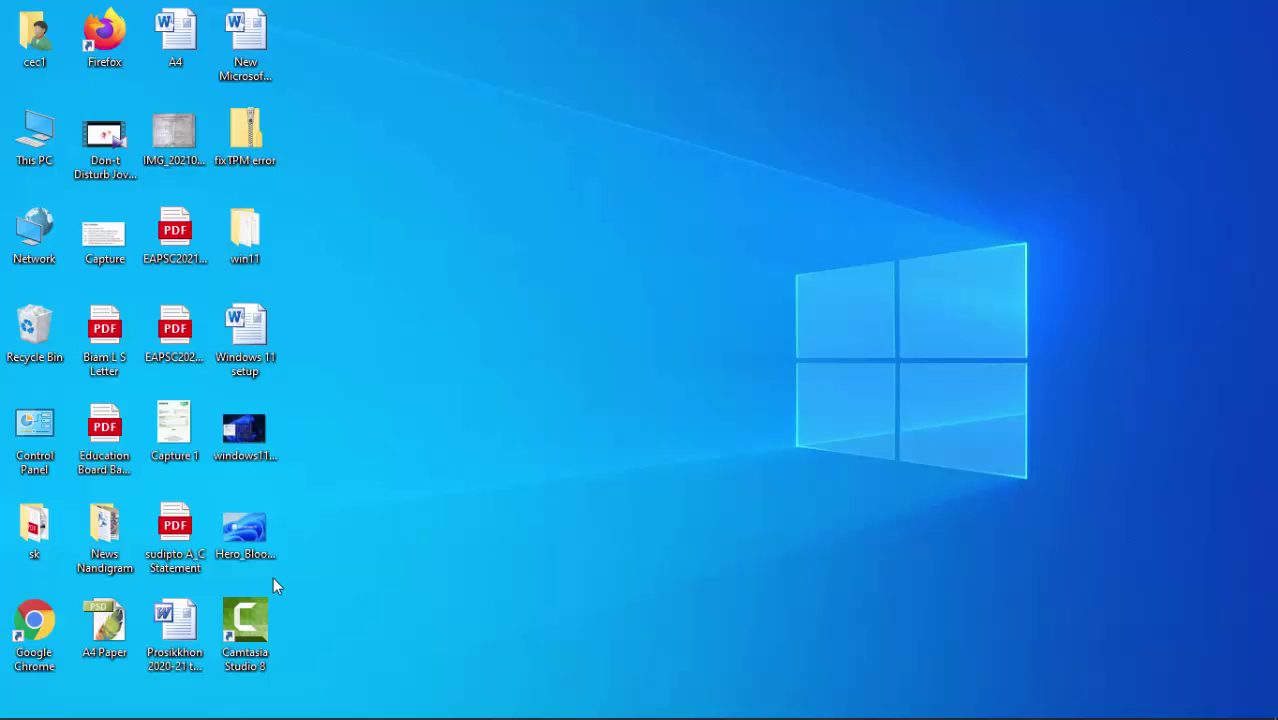
Step: Run setup from the desktop win11 folder, close the folder window and accept the Windows 11 license terms
double_click(250, 237)
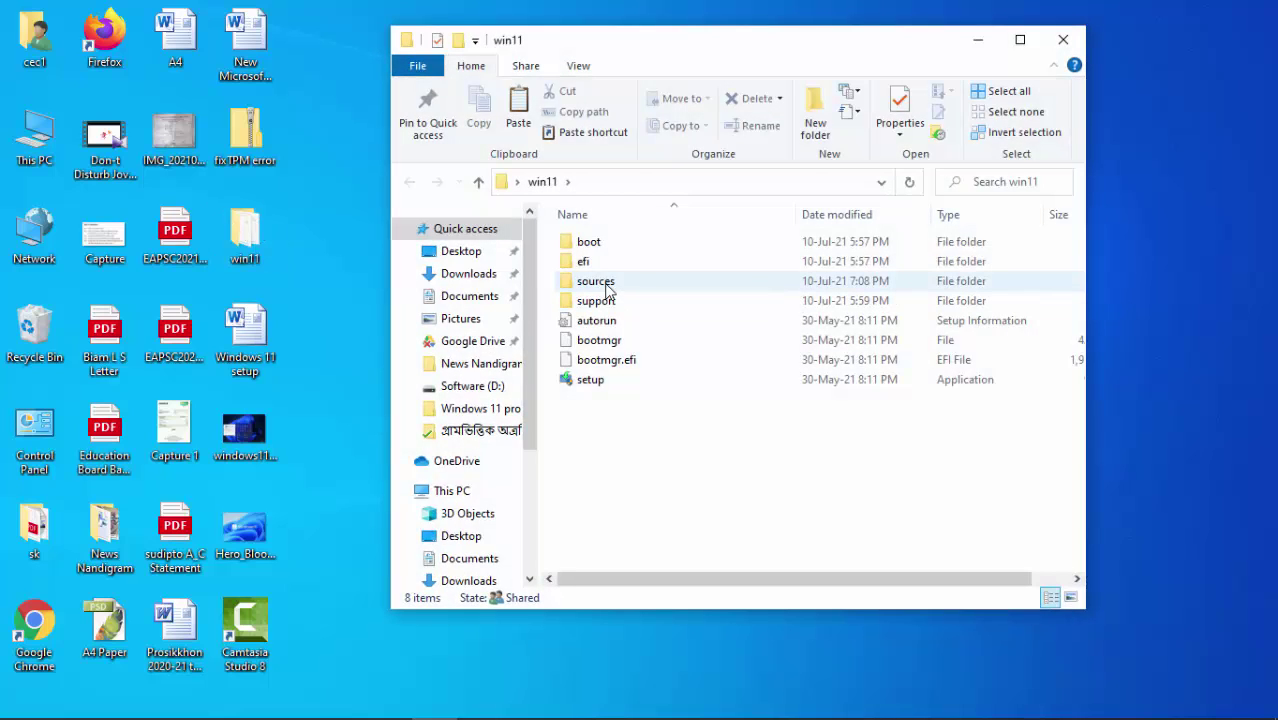
click(592, 381)
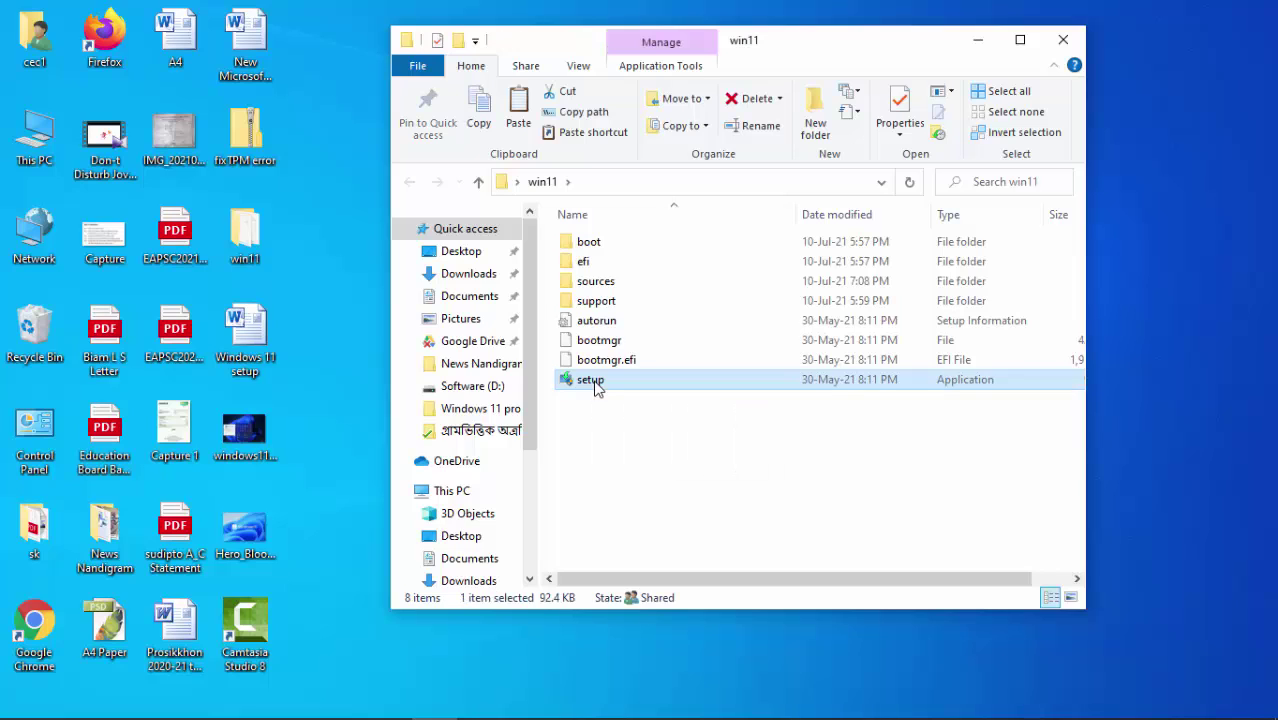
double_click(594, 386)
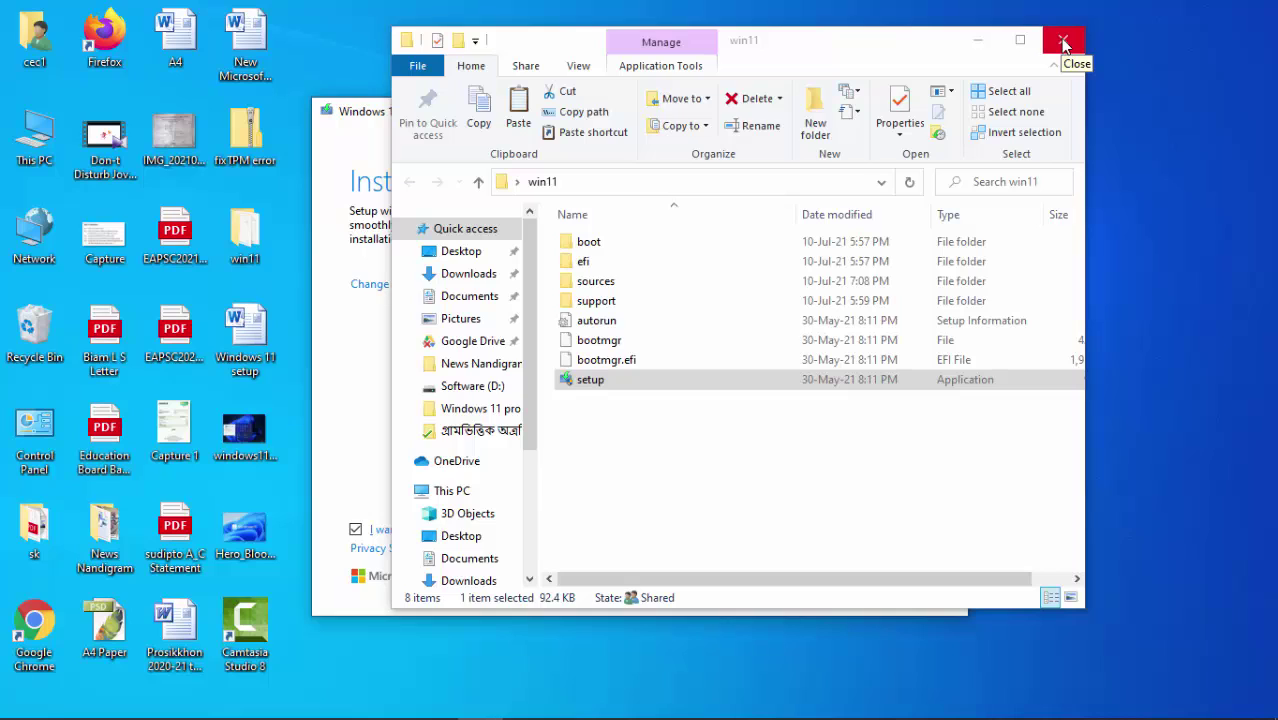
click(1063, 42)
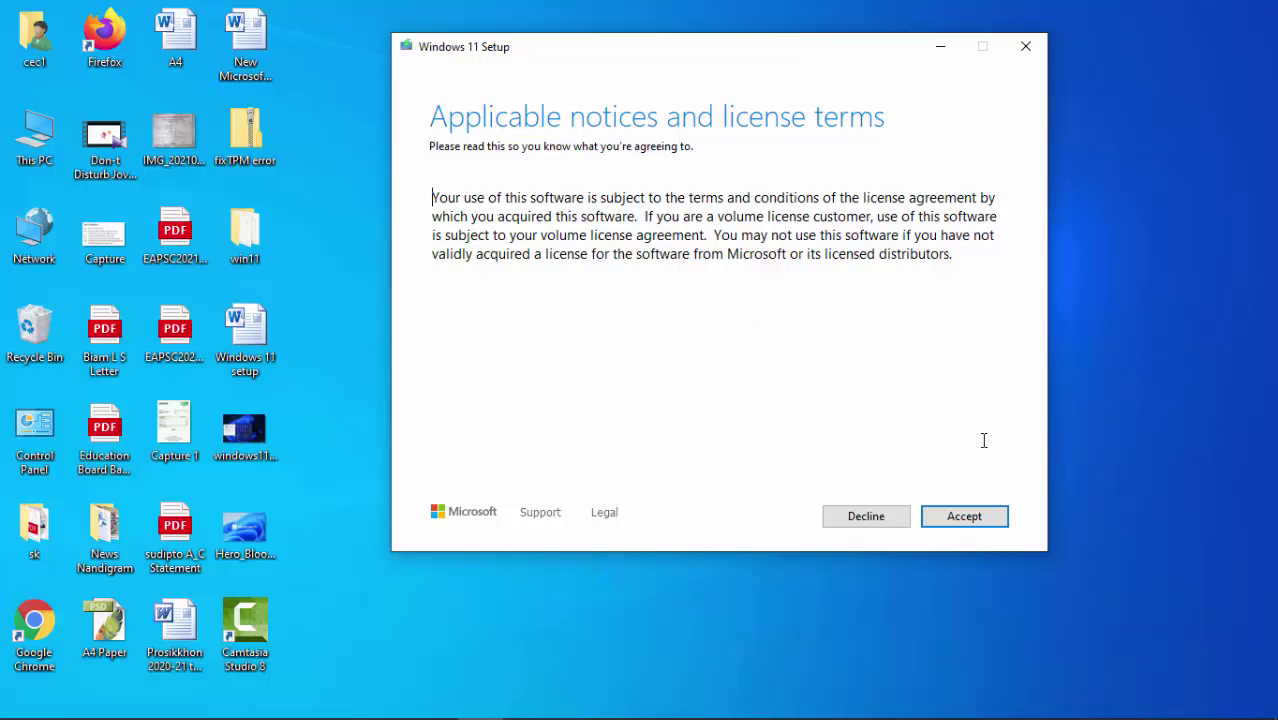
click(973, 521)
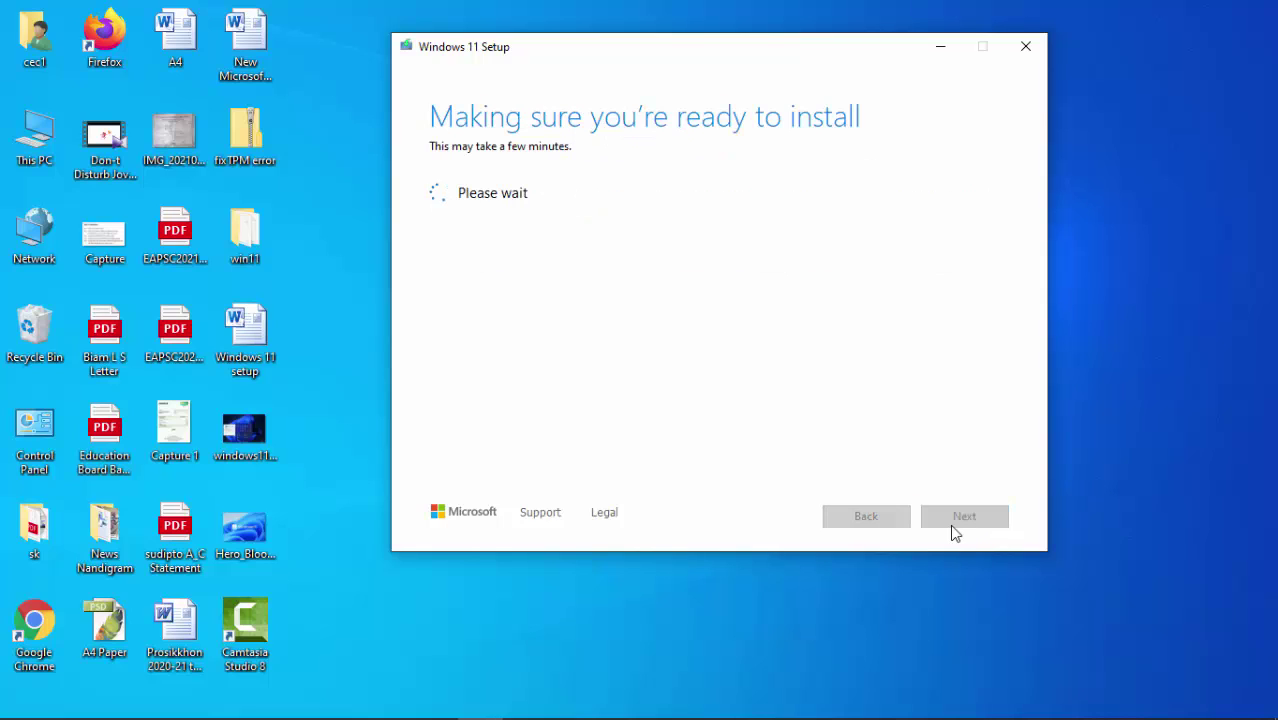